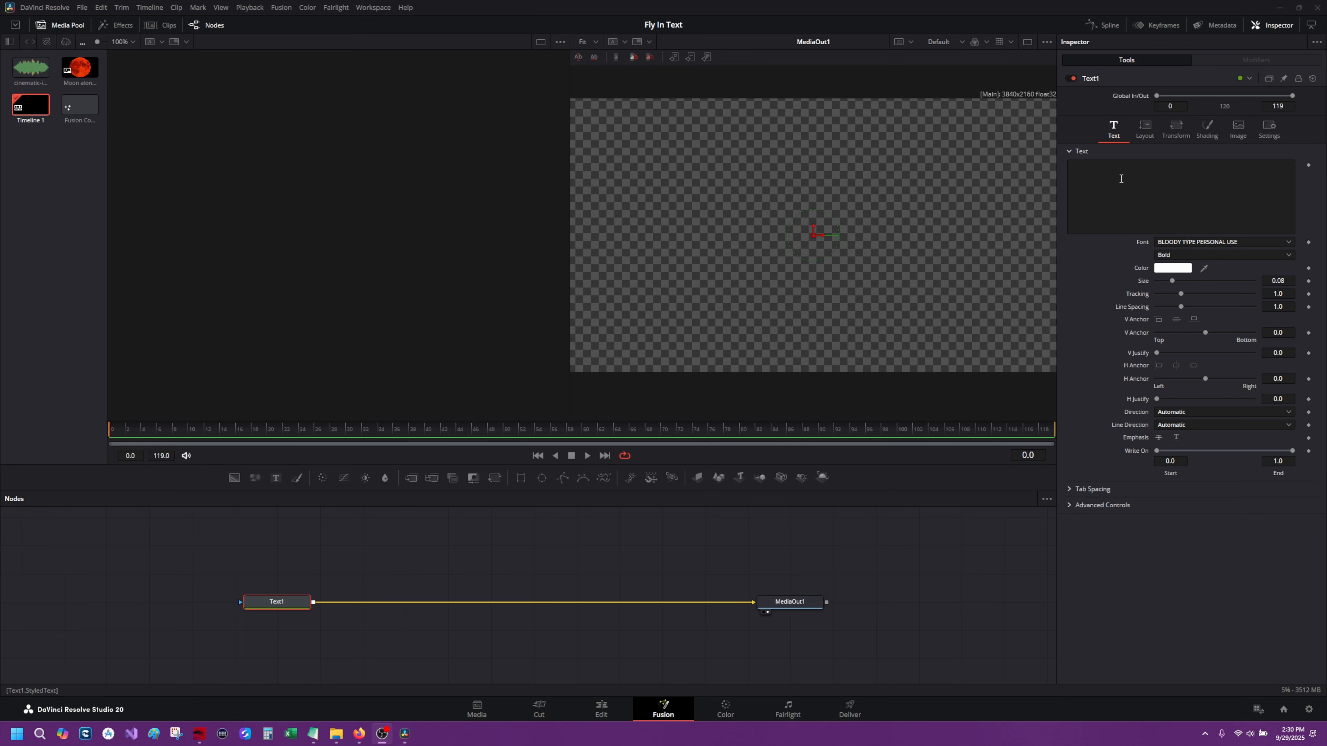
Paste the text "UNDER THE / BLOOD MOON" into the Text1 node's text field.
left_click(1120, 179)
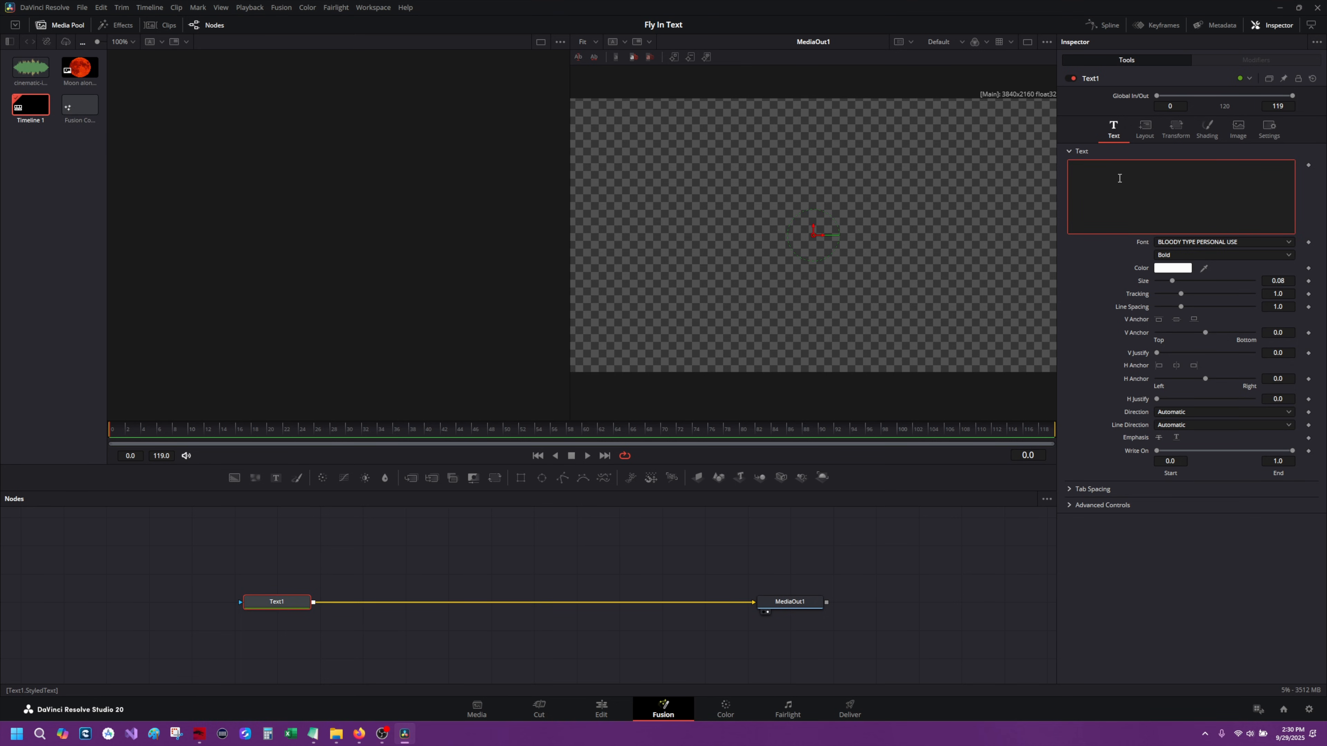
type("UNDER THE BLOOD MOON")
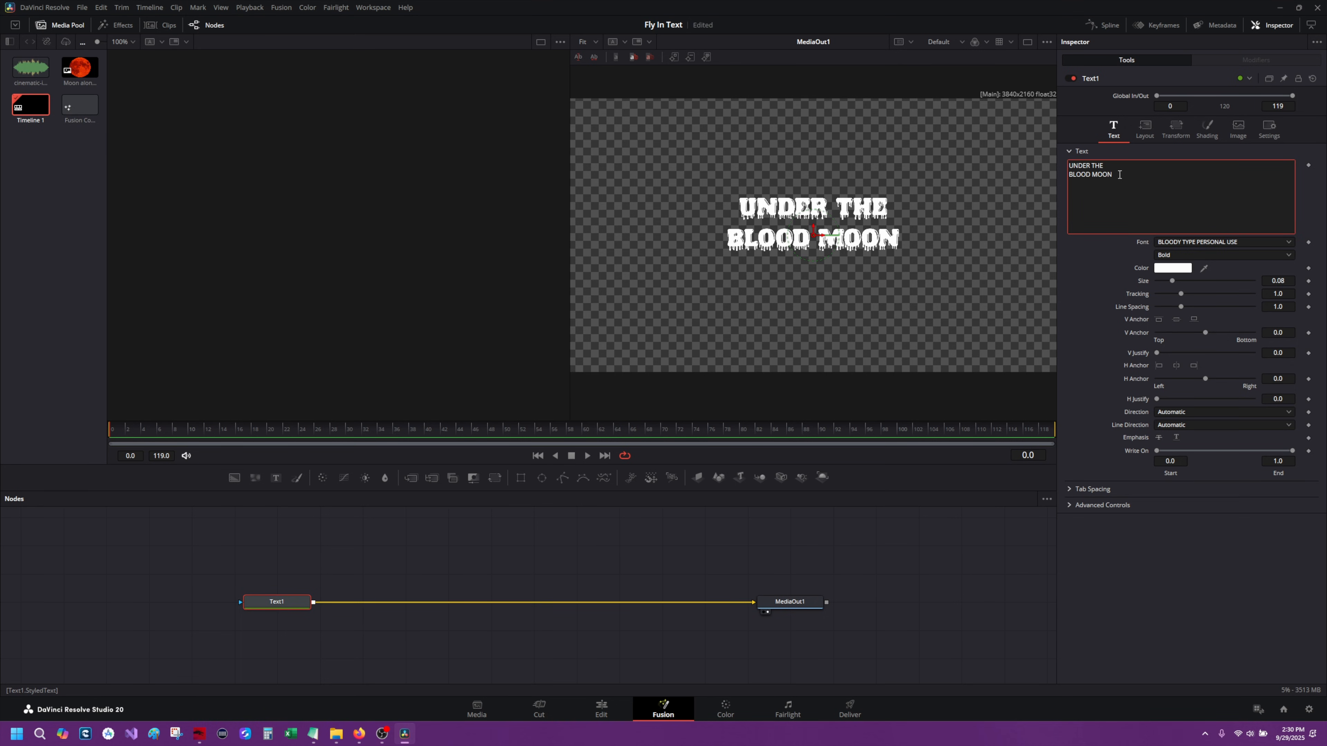
Keep the BLOODY TYPE PERSONAL USE font and enlarge the text to size about 0.17 and tracking about 1.05.
left_click(1164, 241)
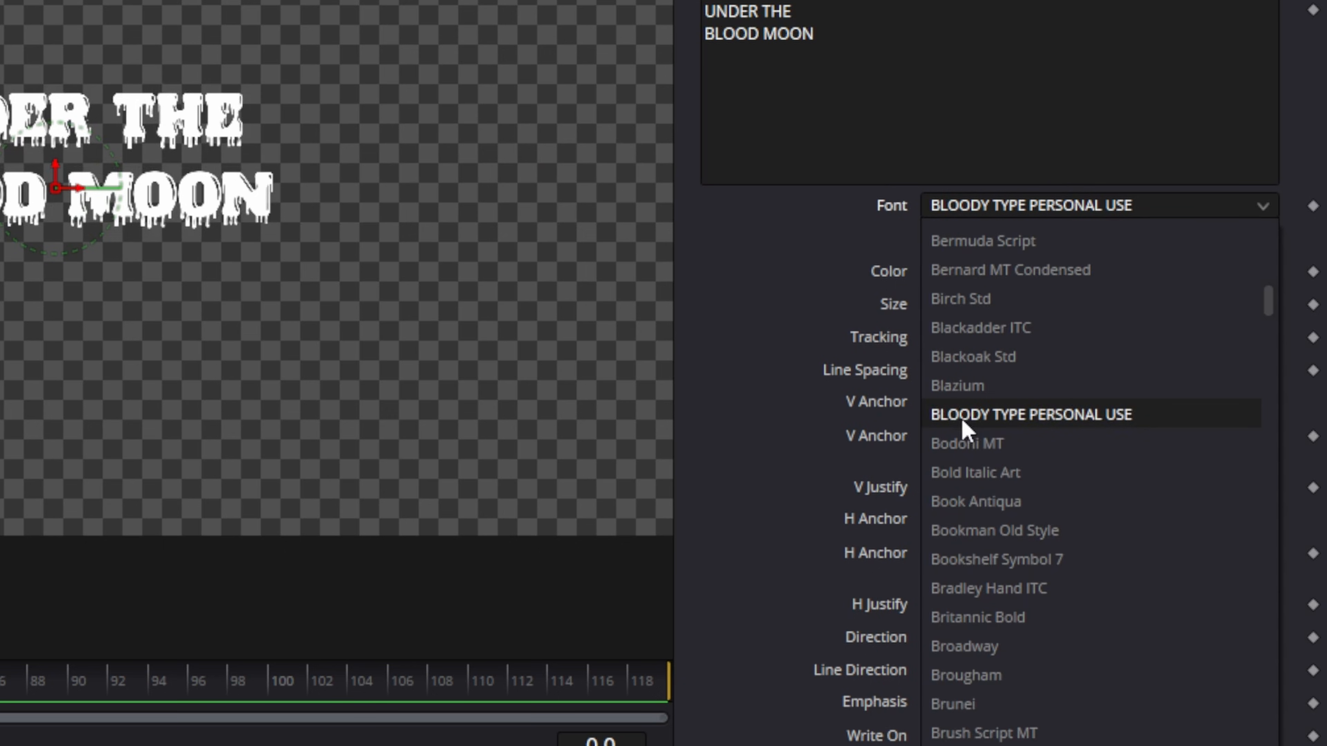
left_click(963, 428)
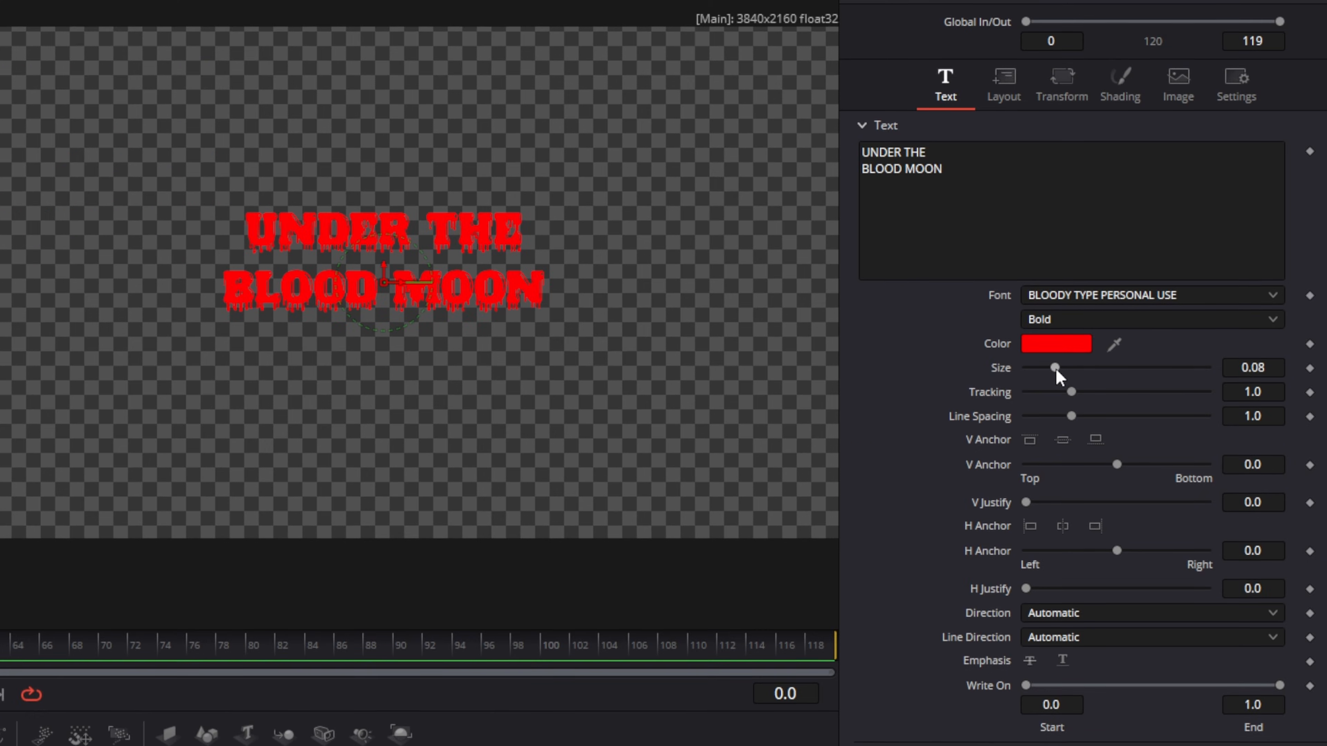
left_click_drag(967, 303, 979, 304)
mouse_move(1064, 371)
left_mouse_down()
mouse_move(1100, 372)
mouse_move(1073, 426)
mouse_move(1086, 406)
left_mouse_up()
right_click(1094, 380)
left_click(1093, 377)
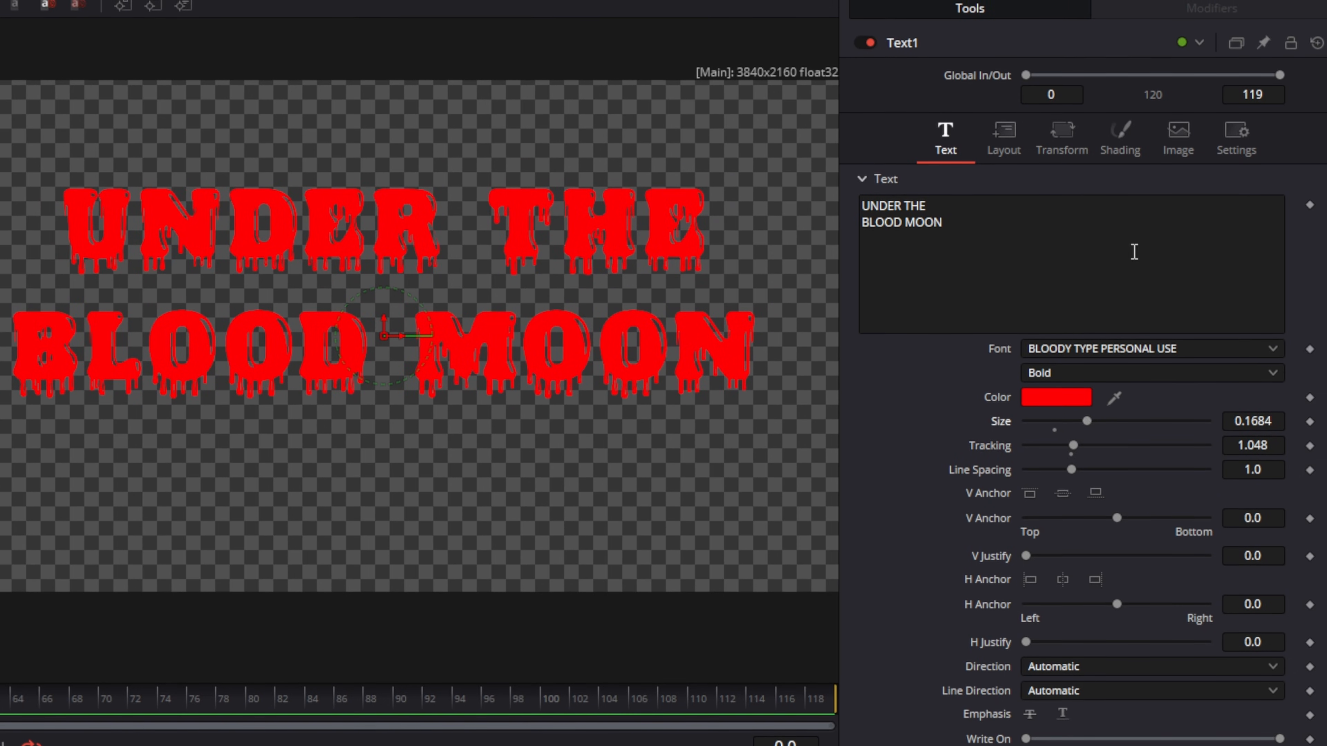
Add a Follower modifier to the text field and open its settings among the modifiers.
right_click(1101, 247)
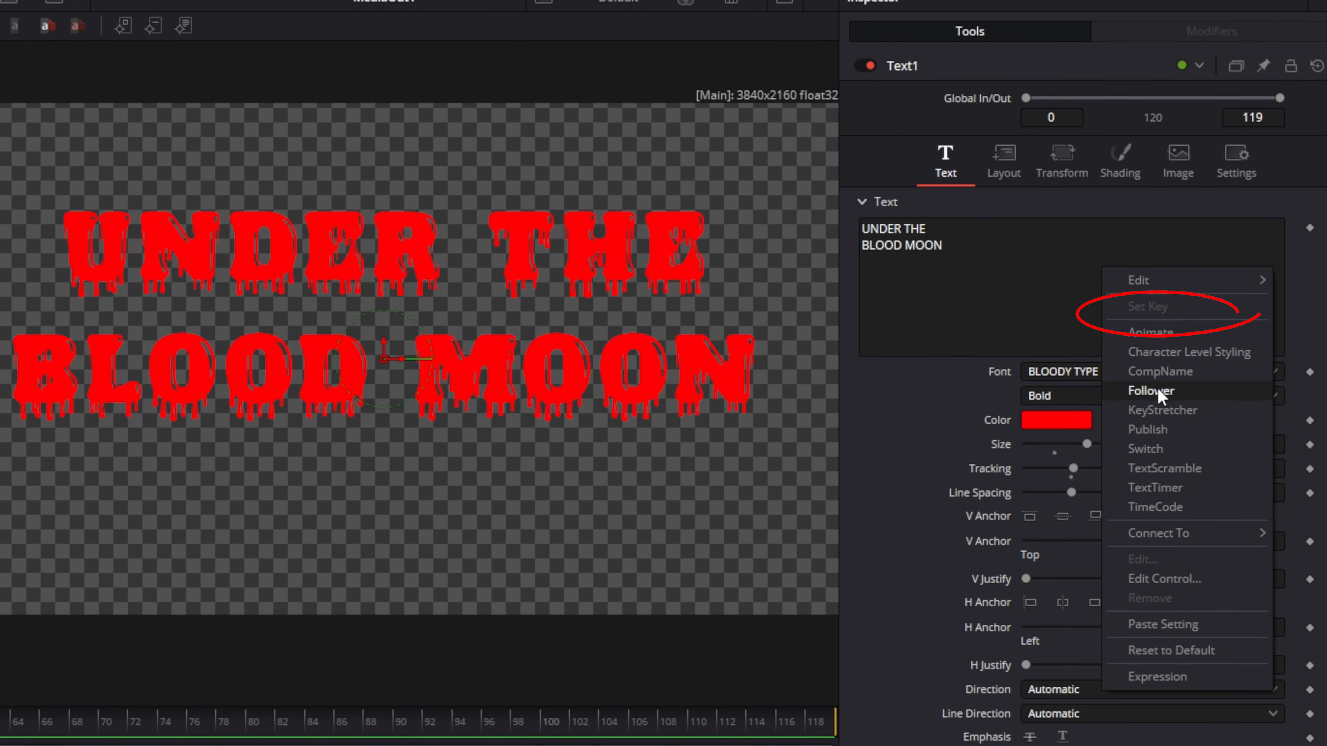
left_click(1157, 393)
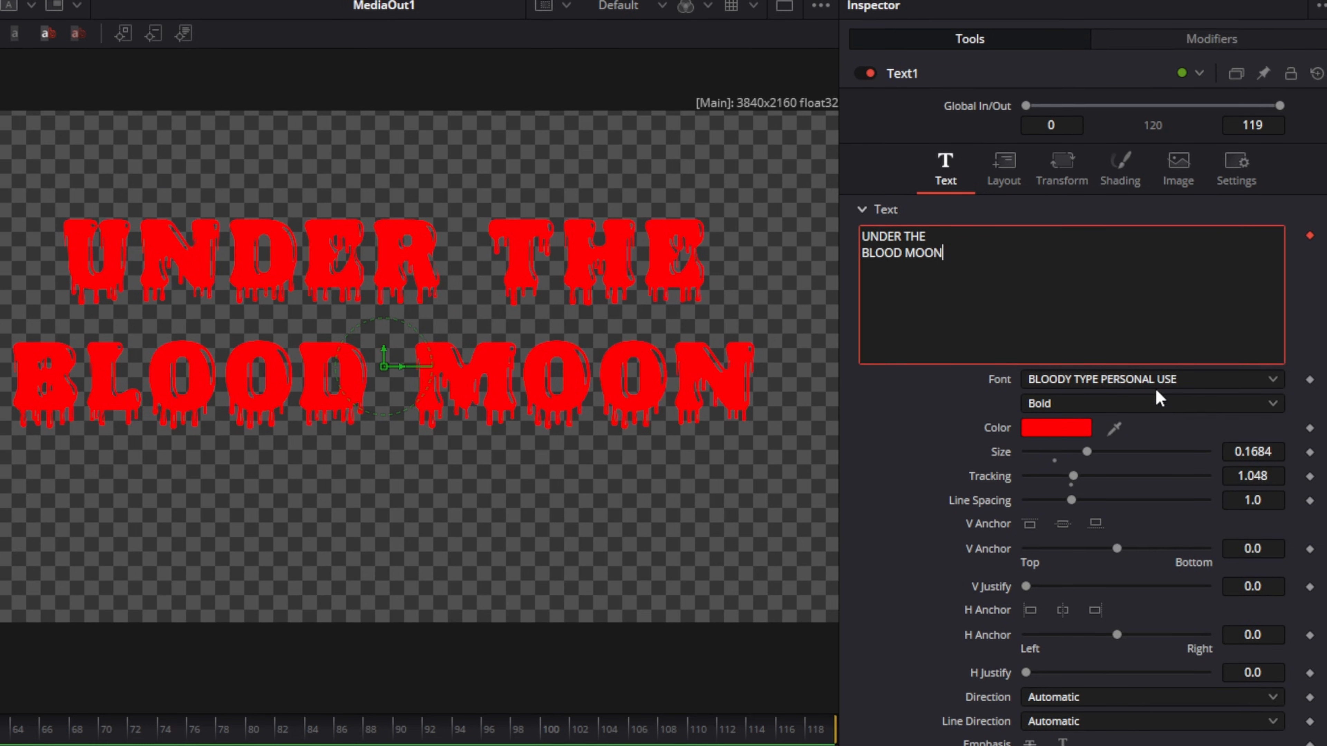
left_click(1191, 47)
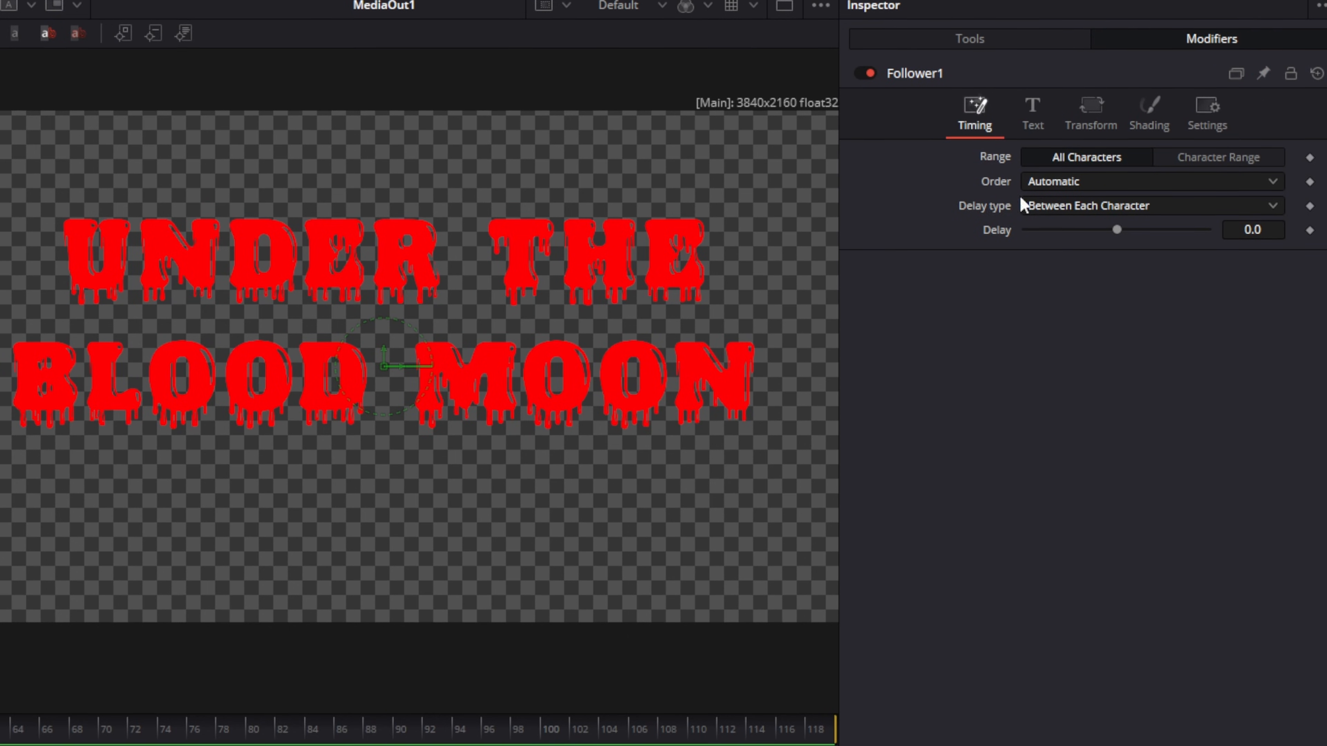
Set the Follower's order to Random But One by One and its delay between characters to 1.
left_click(1069, 180)
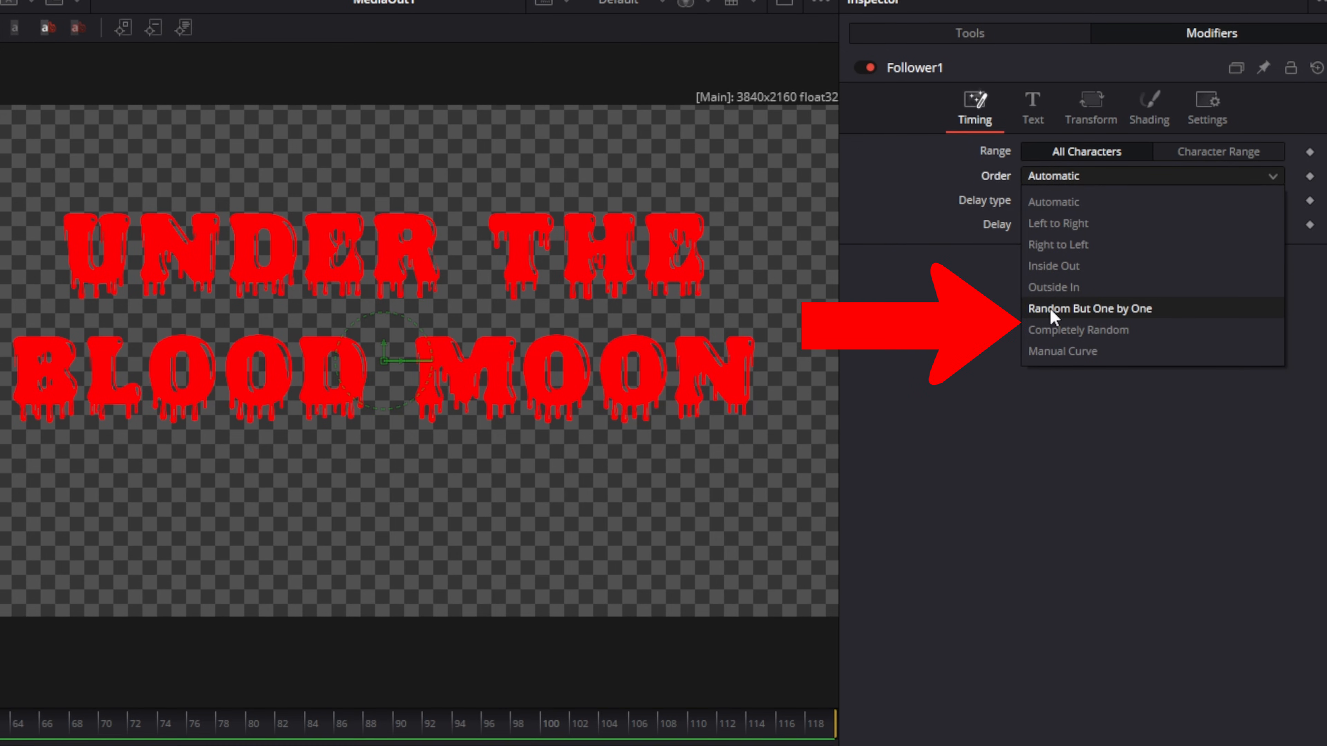
left_click(1128, 305)
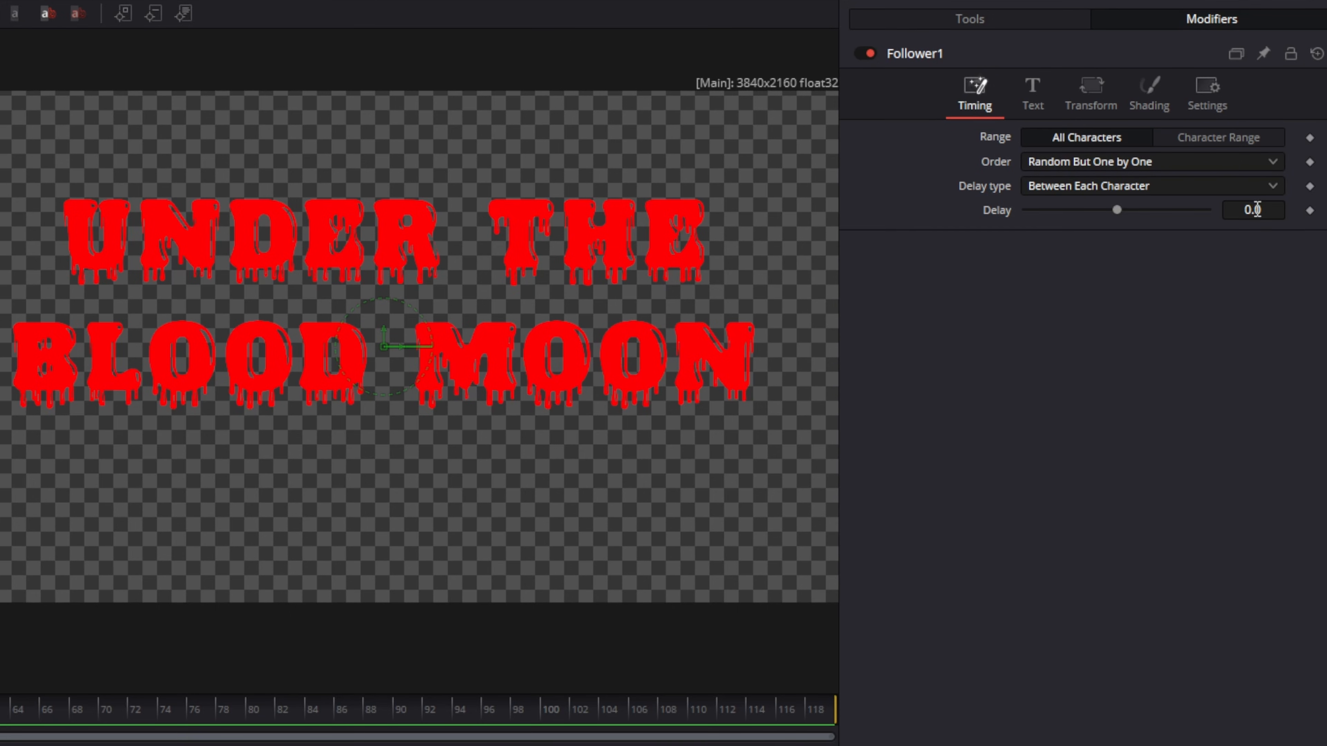
left_click(1270, 209)
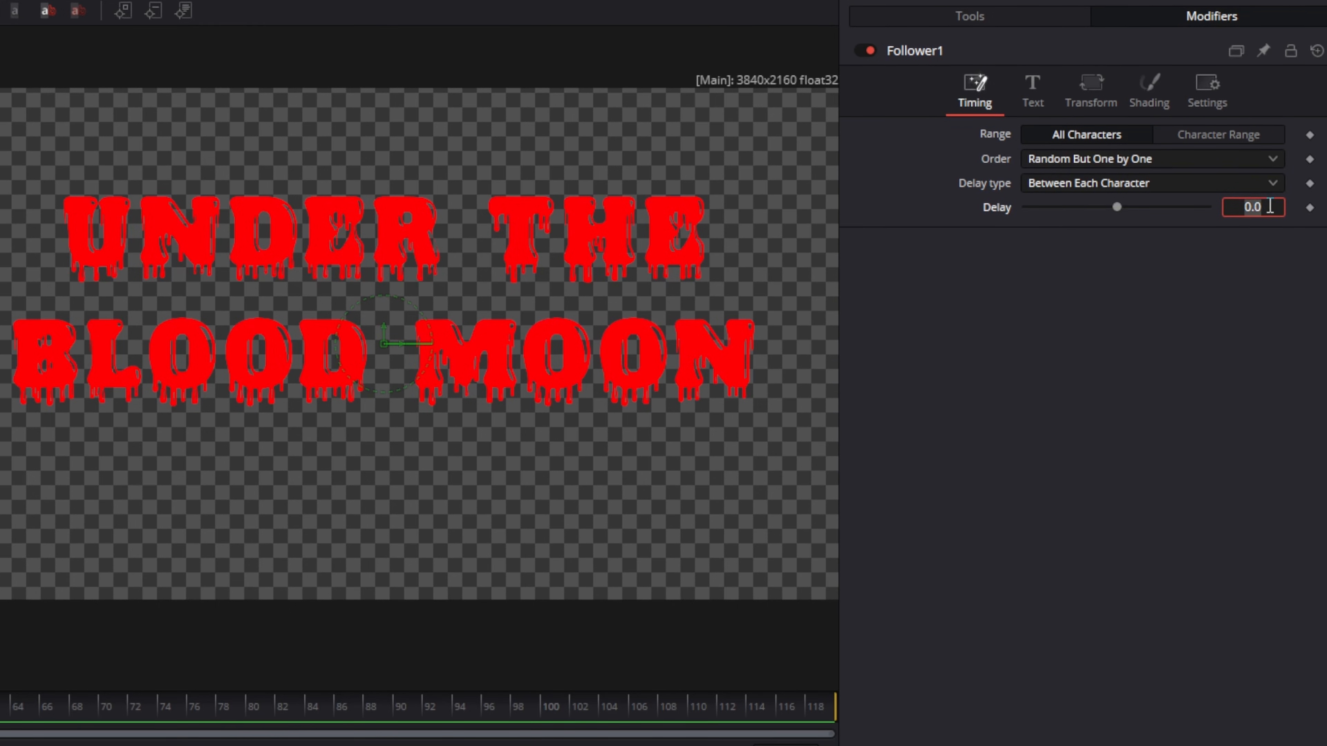
type("1")
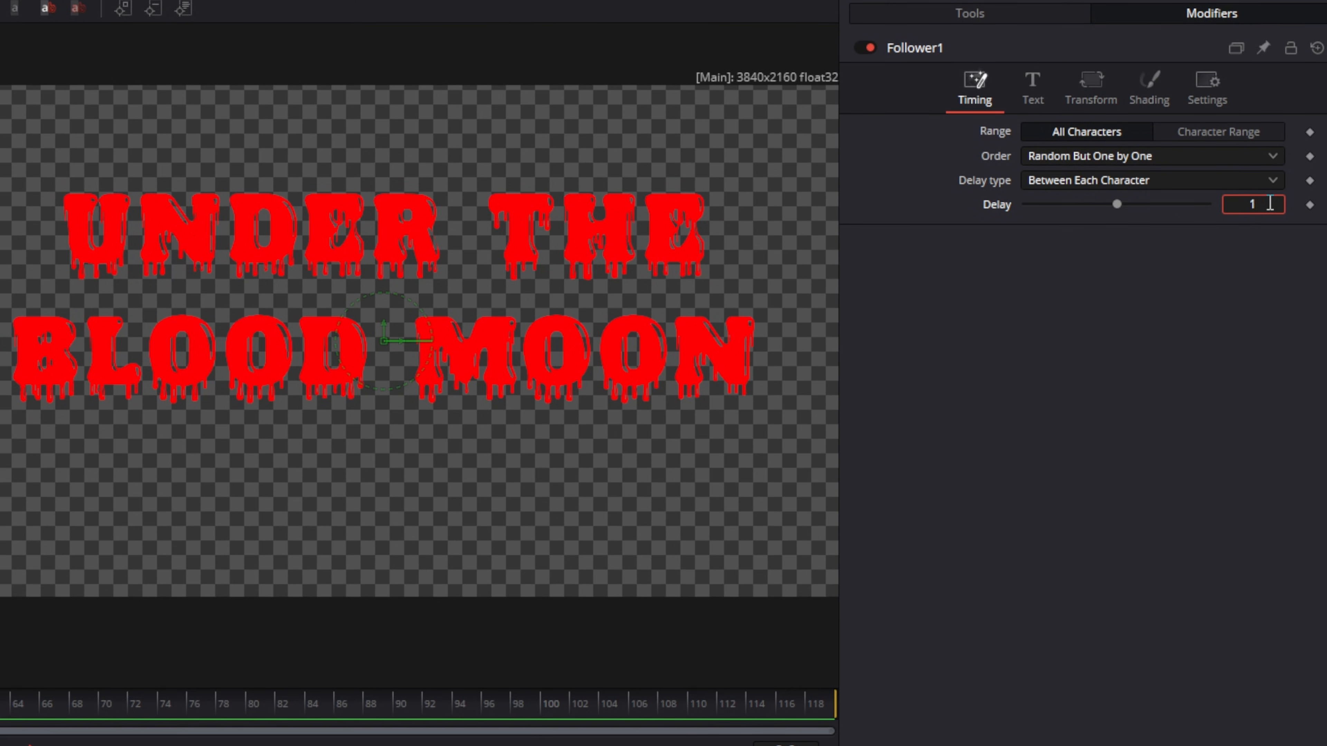
key("Return")
Open the Follower's shading position settings, go to frame 30 and set a keyframe on Offset Z.
left_click(1149, 86)
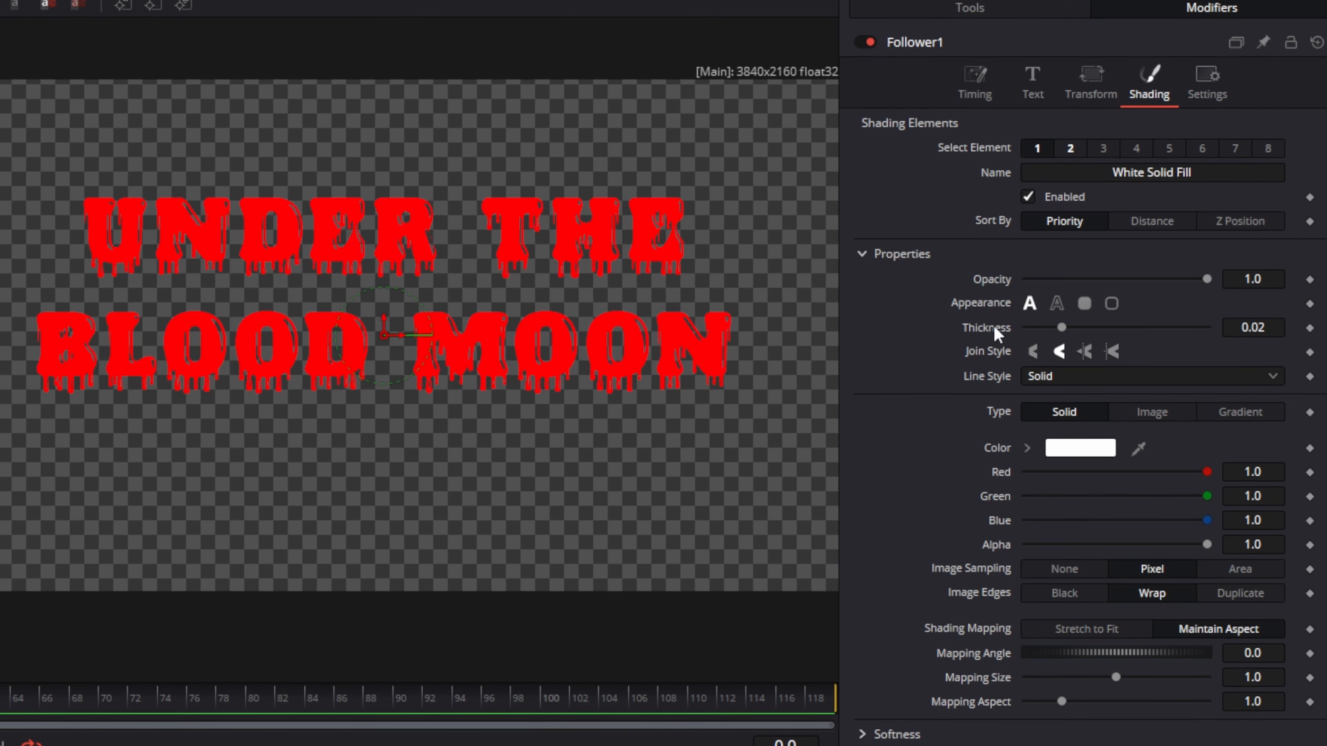
left_click(862, 252)
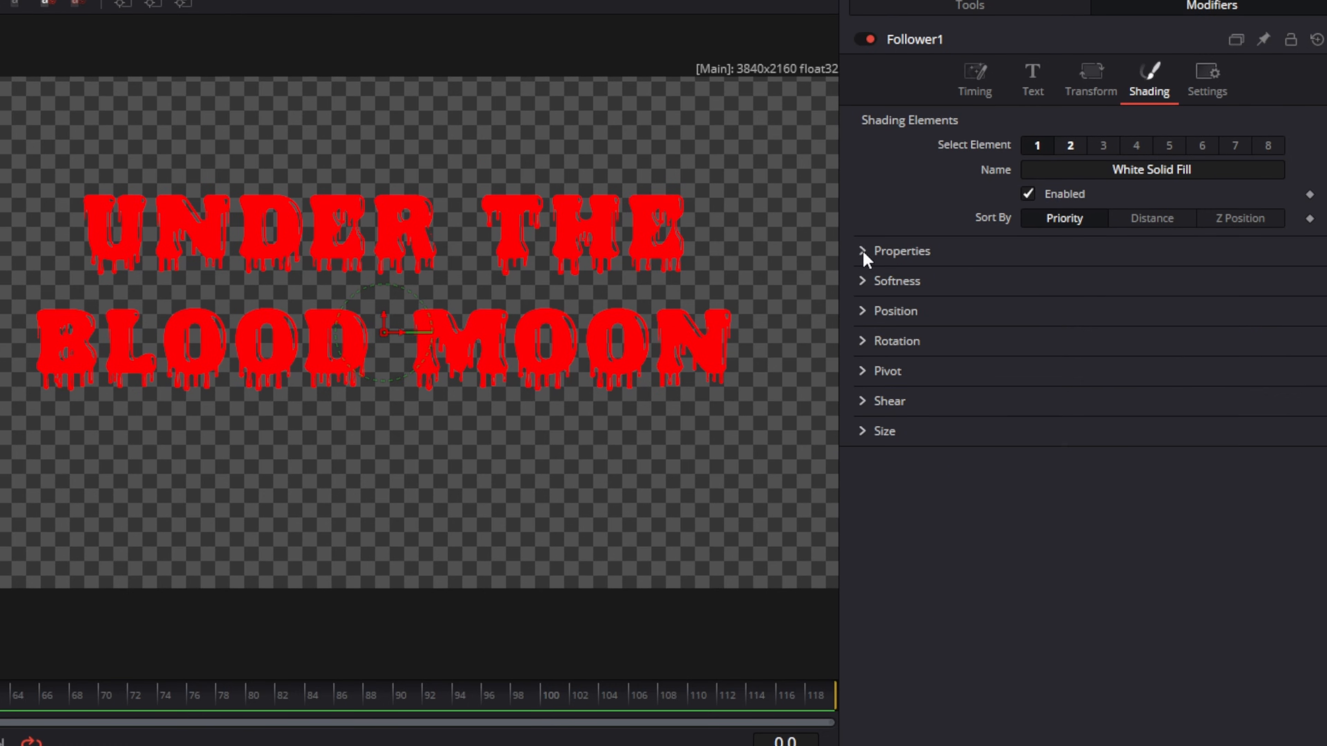
left_click(863, 309)
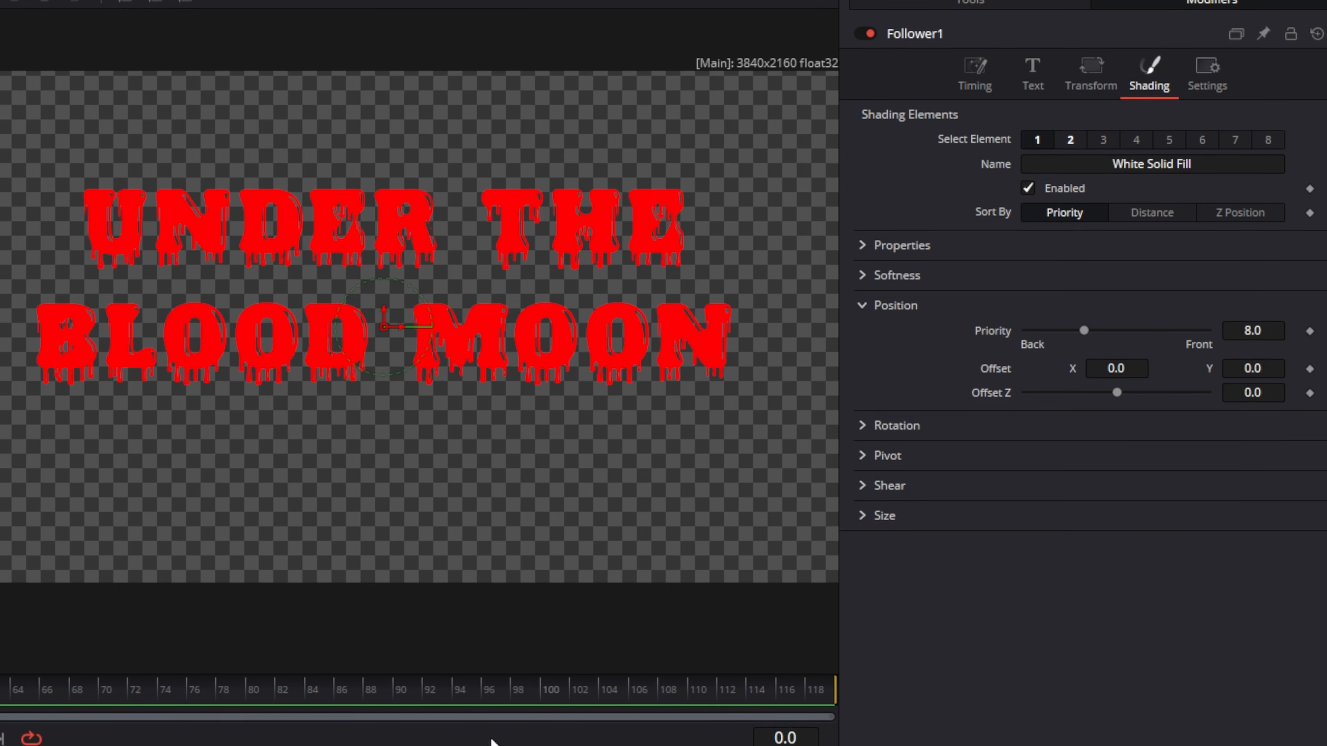
left_click(792, 737)
type("30")
key("Return")
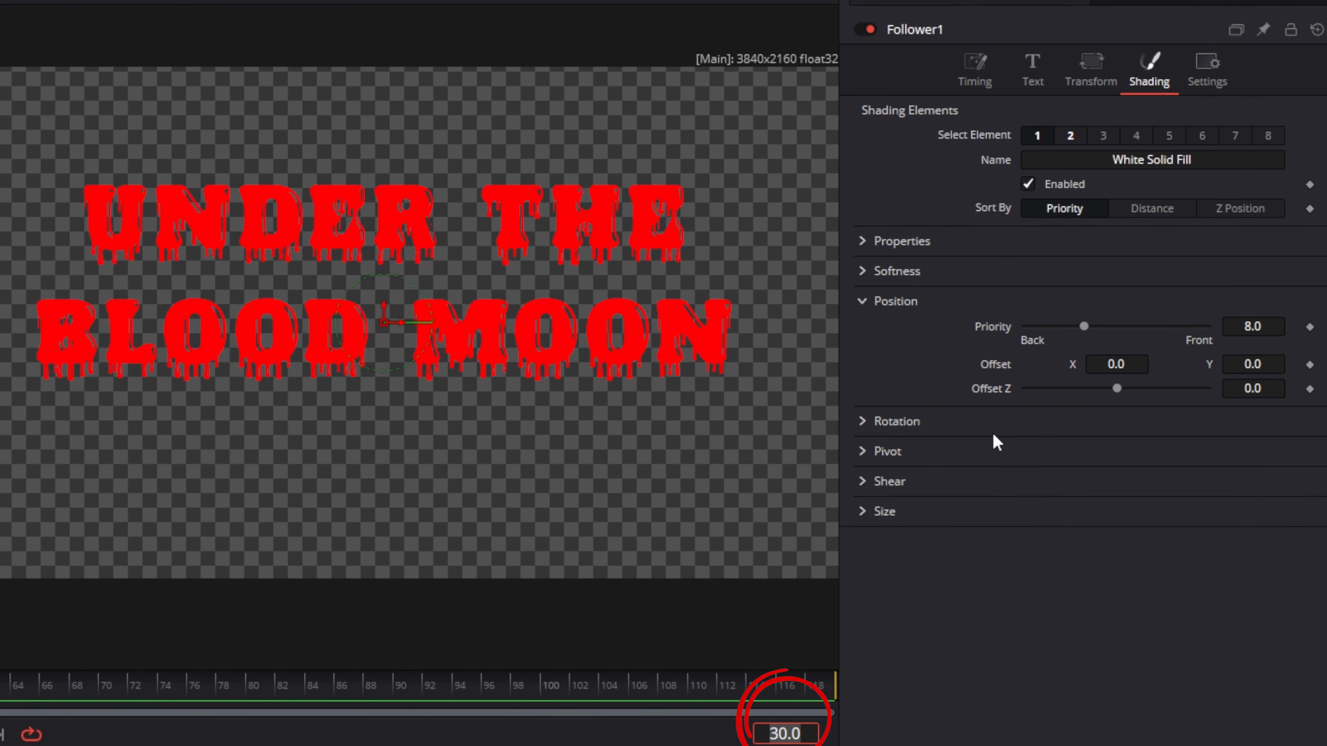
left_click(1310, 386)
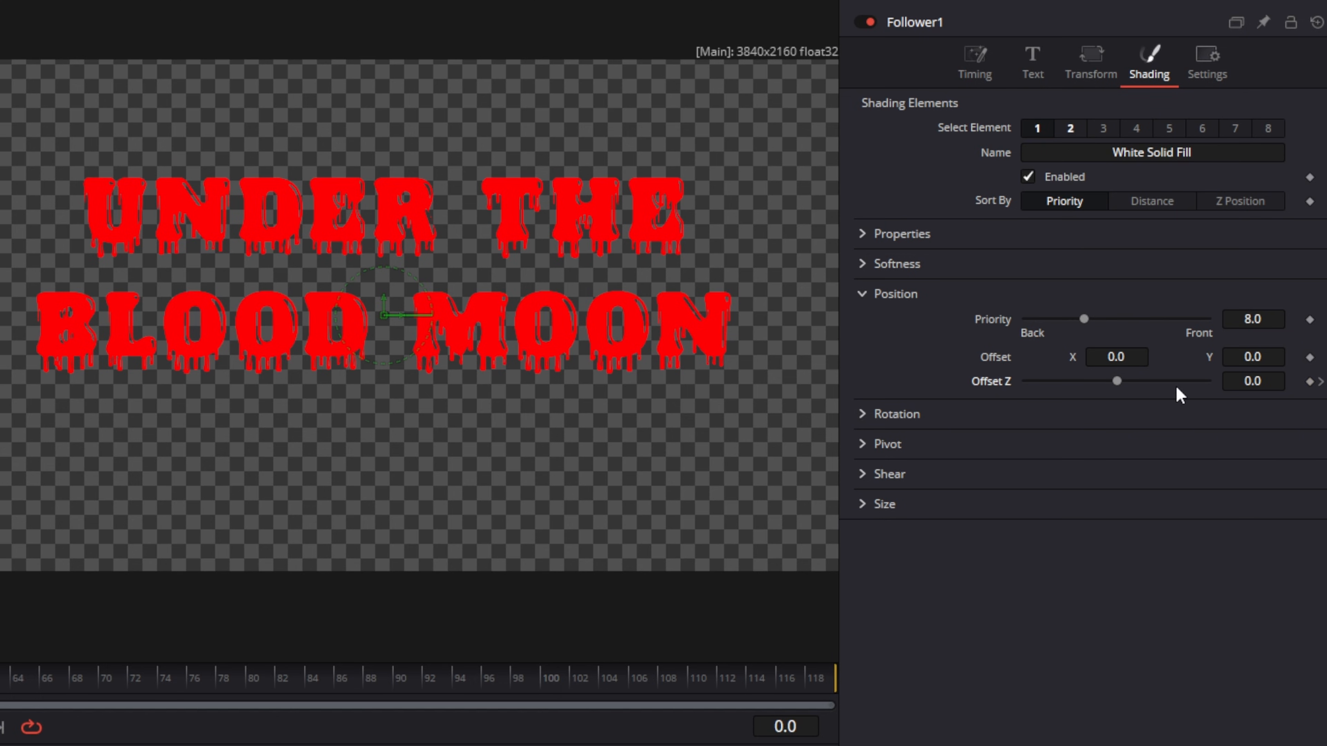
At frame 0, set the Offset Z value to about -6.5.
left_click_drag(1117, 380, 1005, 380)
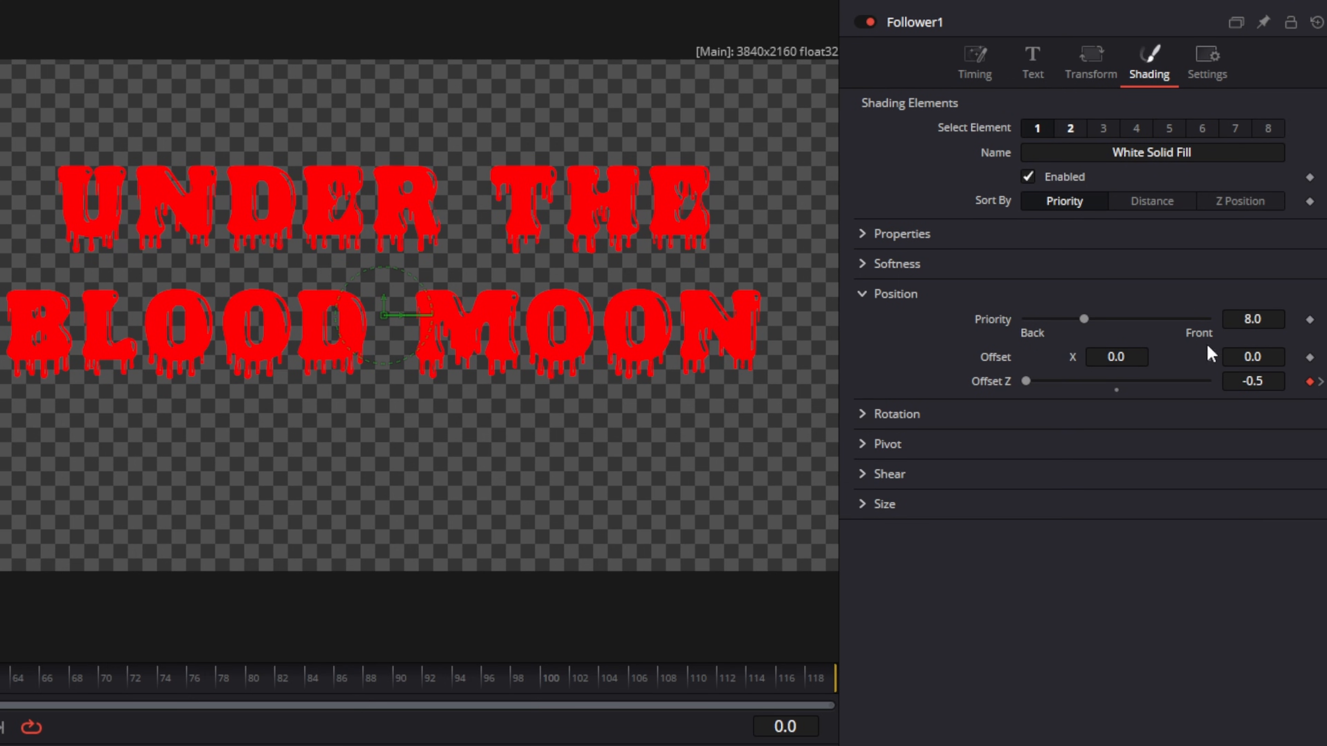
left_click(1271, 382)
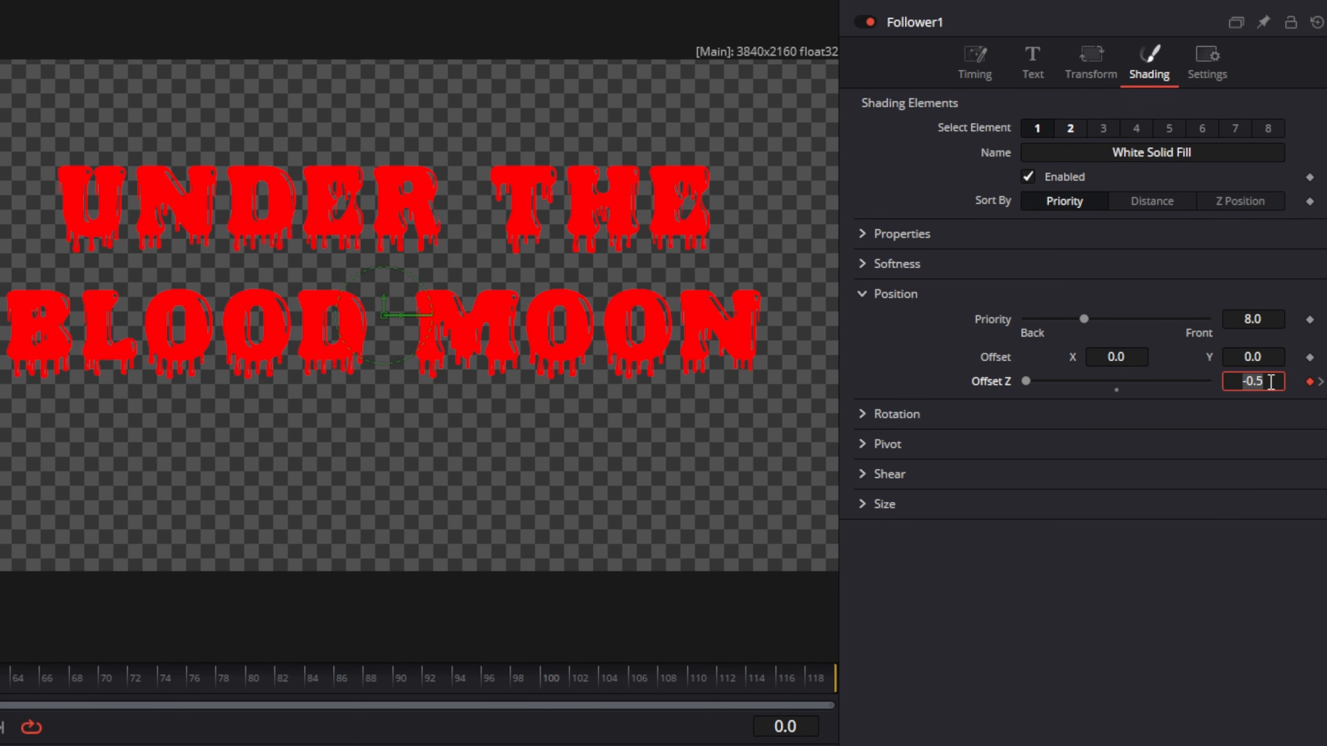
type("-20")
key("Tab")
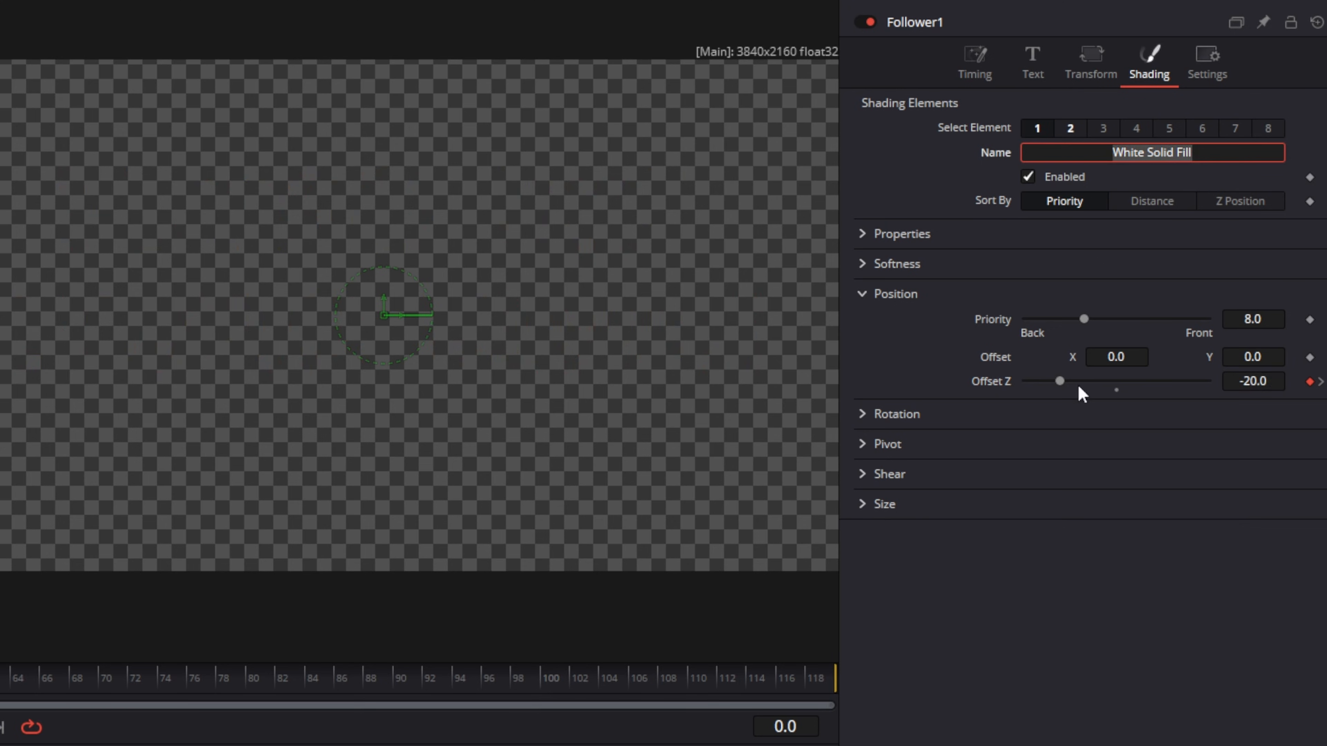
left_click_drag(1060, 380, 1103, 382)
right_click(1102, 383)
key("Escape")
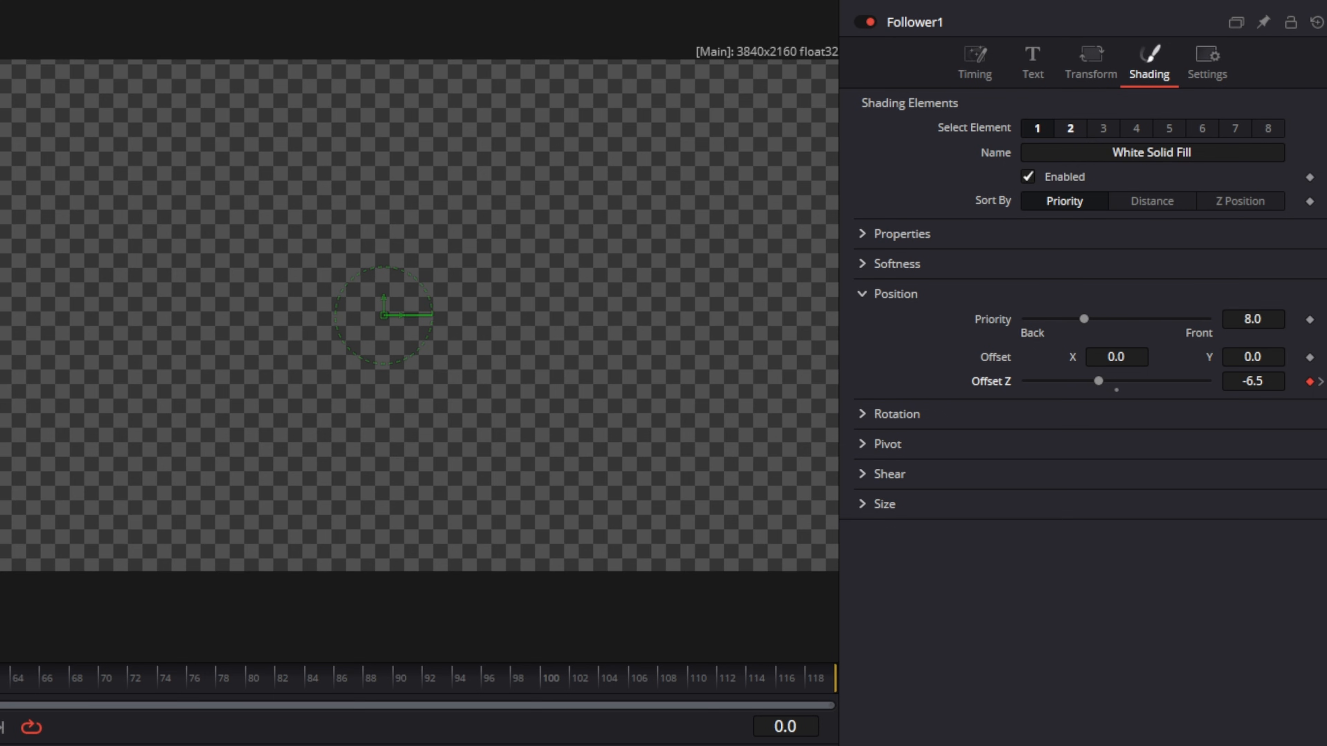
Preview the animation, expand Rotation and set a keyframe on Rotation Y at frame 30.
key("space")
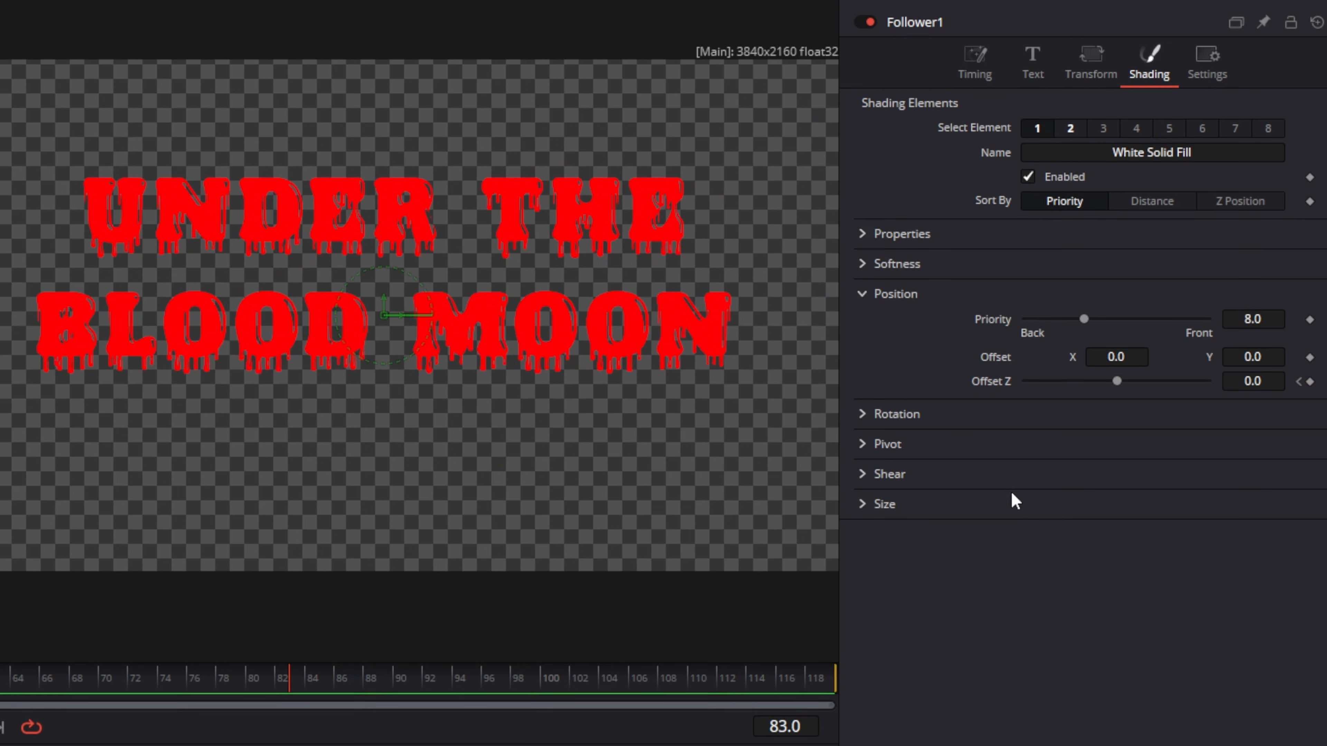
left_click(862, 414)
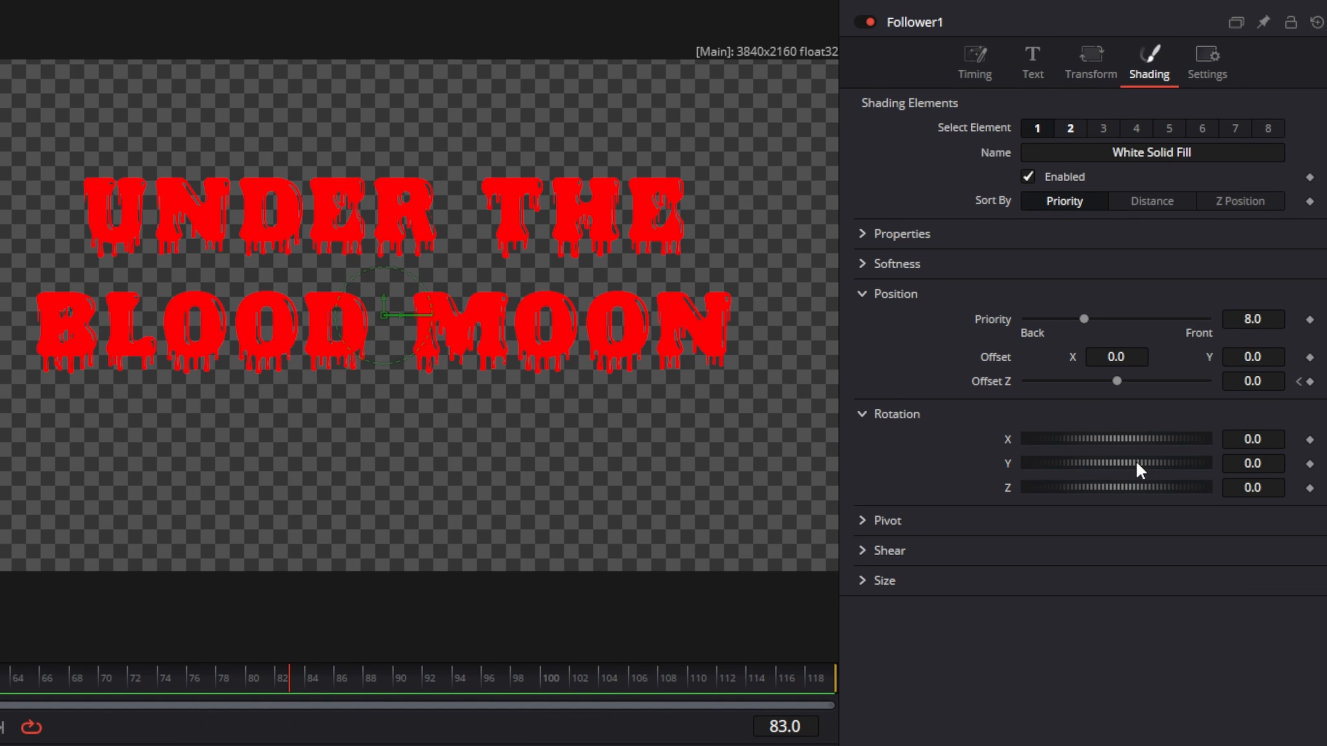
mouse_move(1137, 463)
left_mouse_down()
mouse_move(1078, 465)
mouse_move(1137, 463)
left_mouse_up()
left_click(1116, 473)
left_click(797, 727)
type("30")
key("Return")
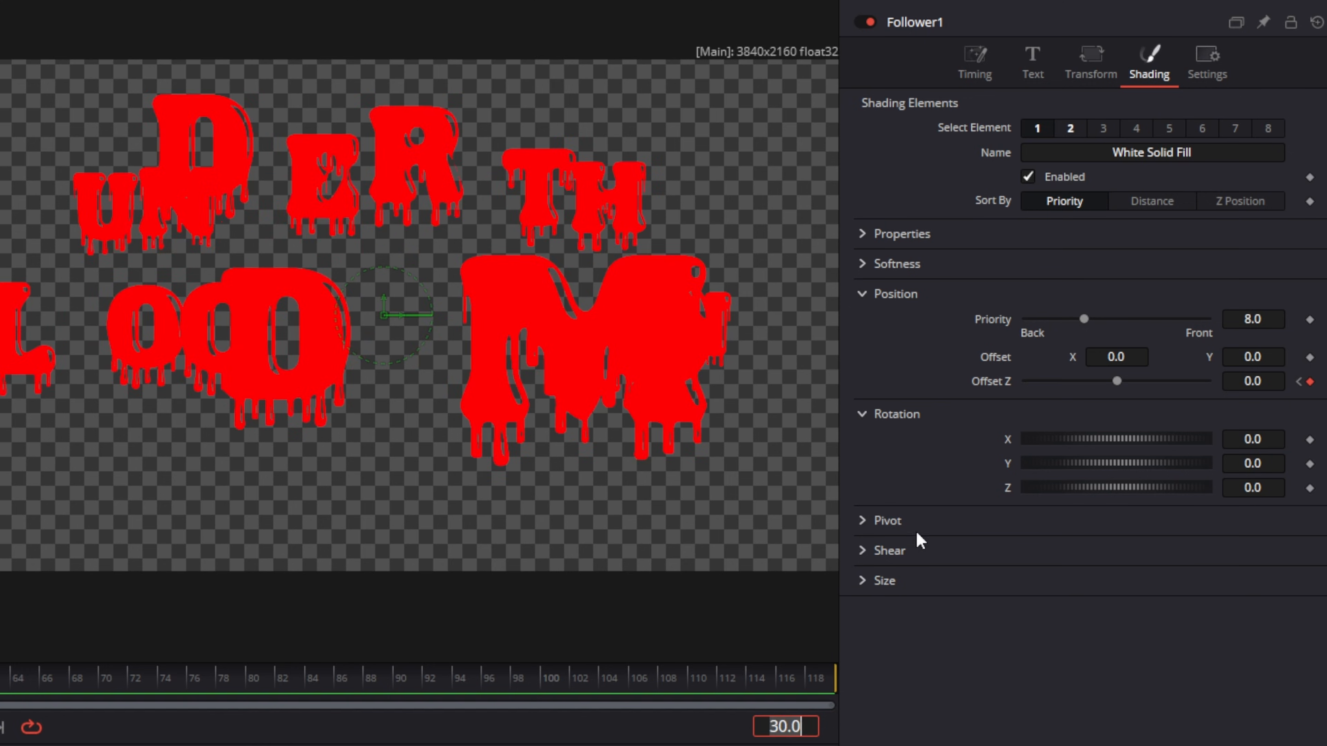
left_click(1310, 464)
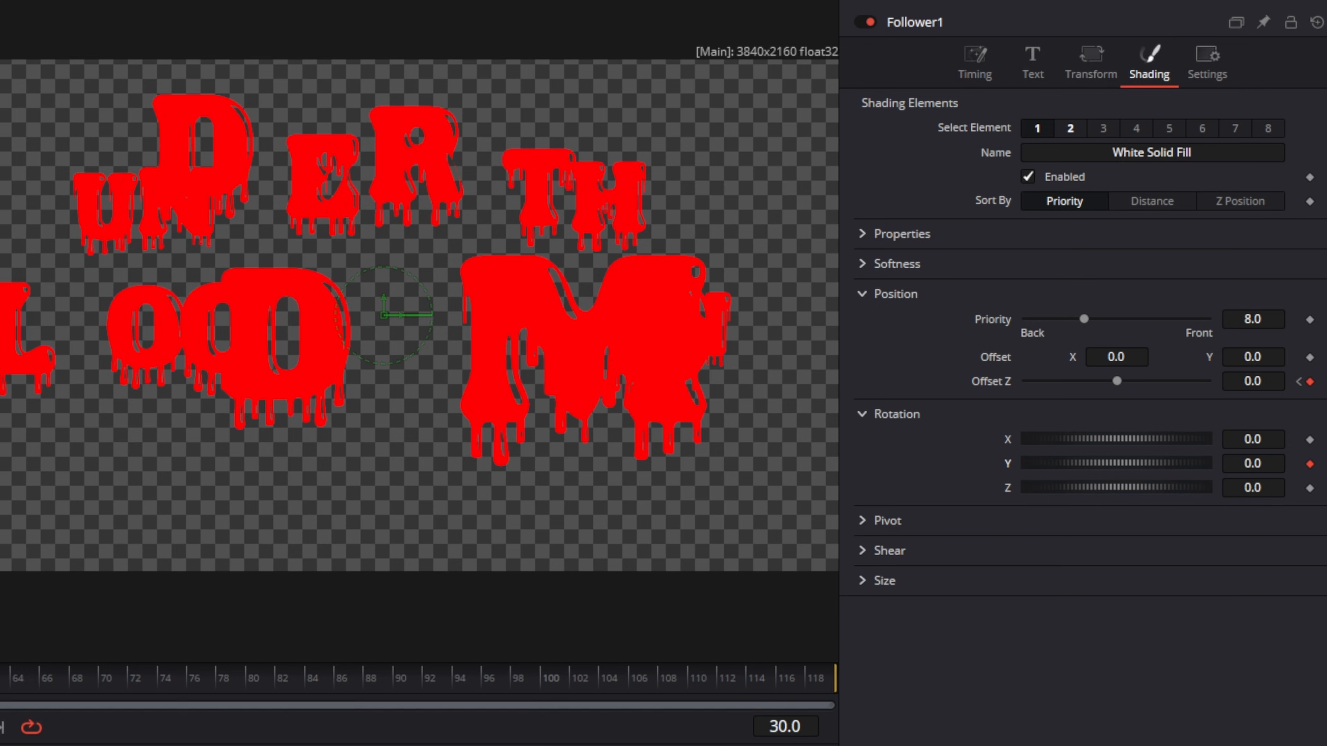
At frame 0, set Rotation Y to -90 and preview the animation.
key("Home")
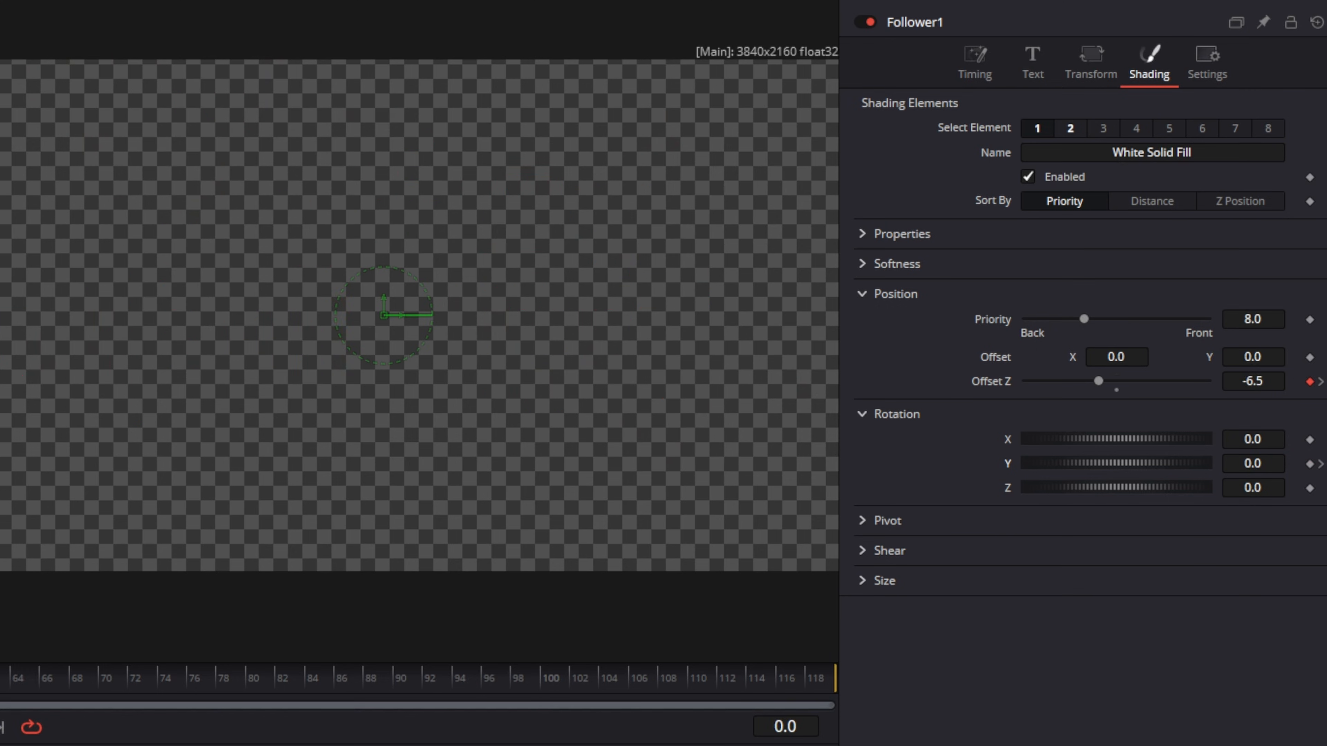
left_click(1277, 465)
type("-90")
key("Tab")
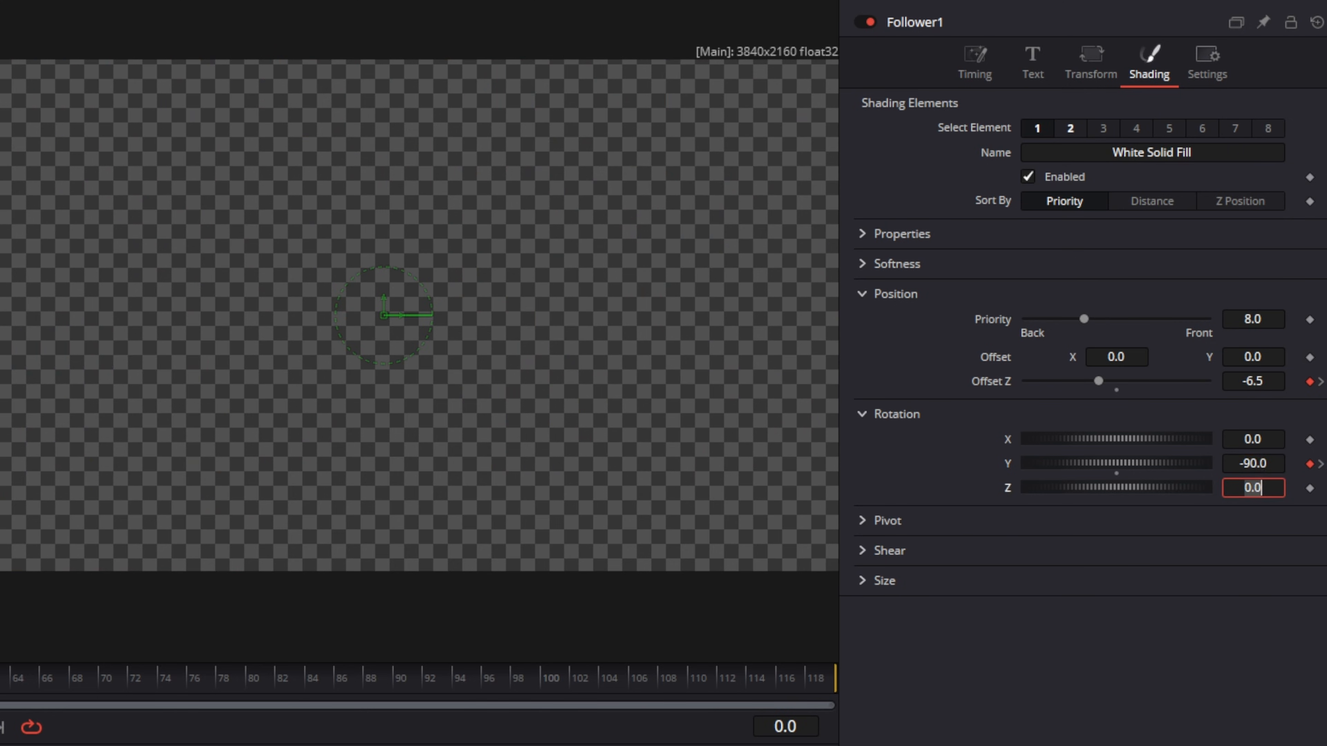
key("space")
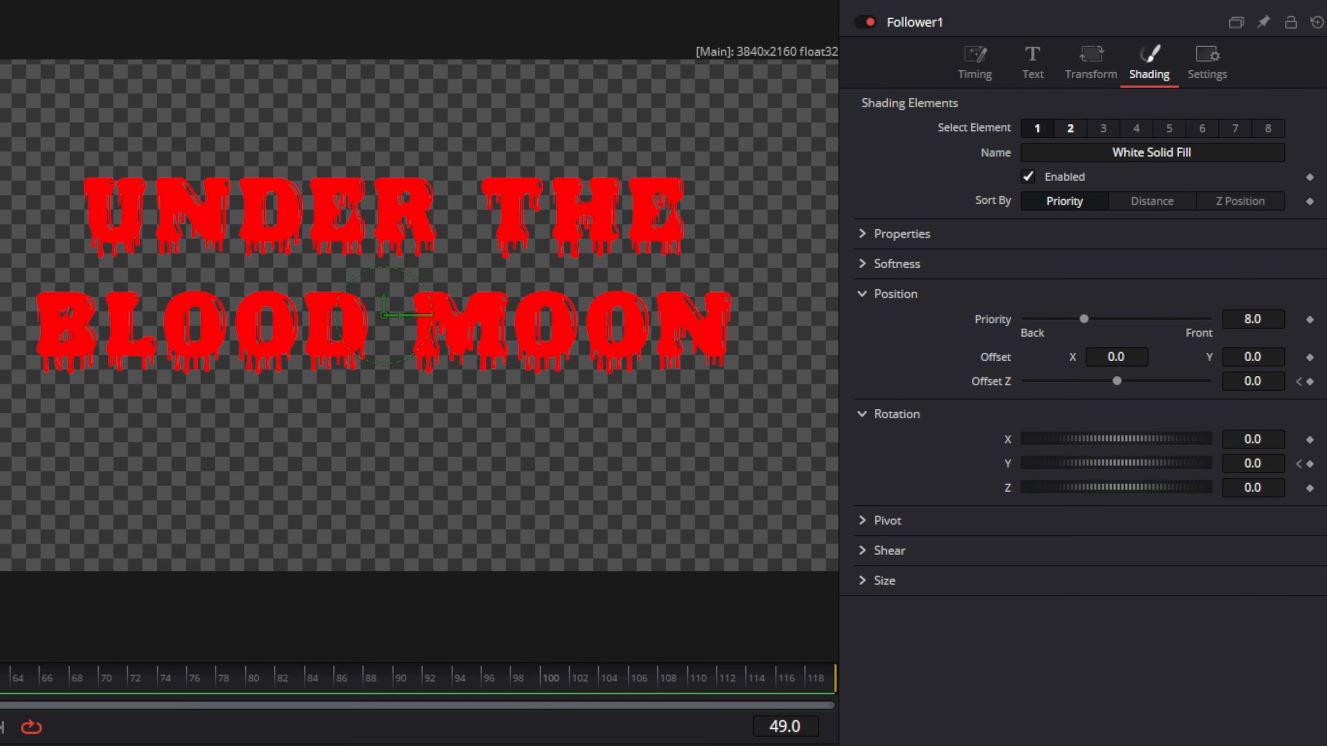
Expand Softness, go to frame 30 and set a keyframe on Softness X and Y.
left_click(864, 265)
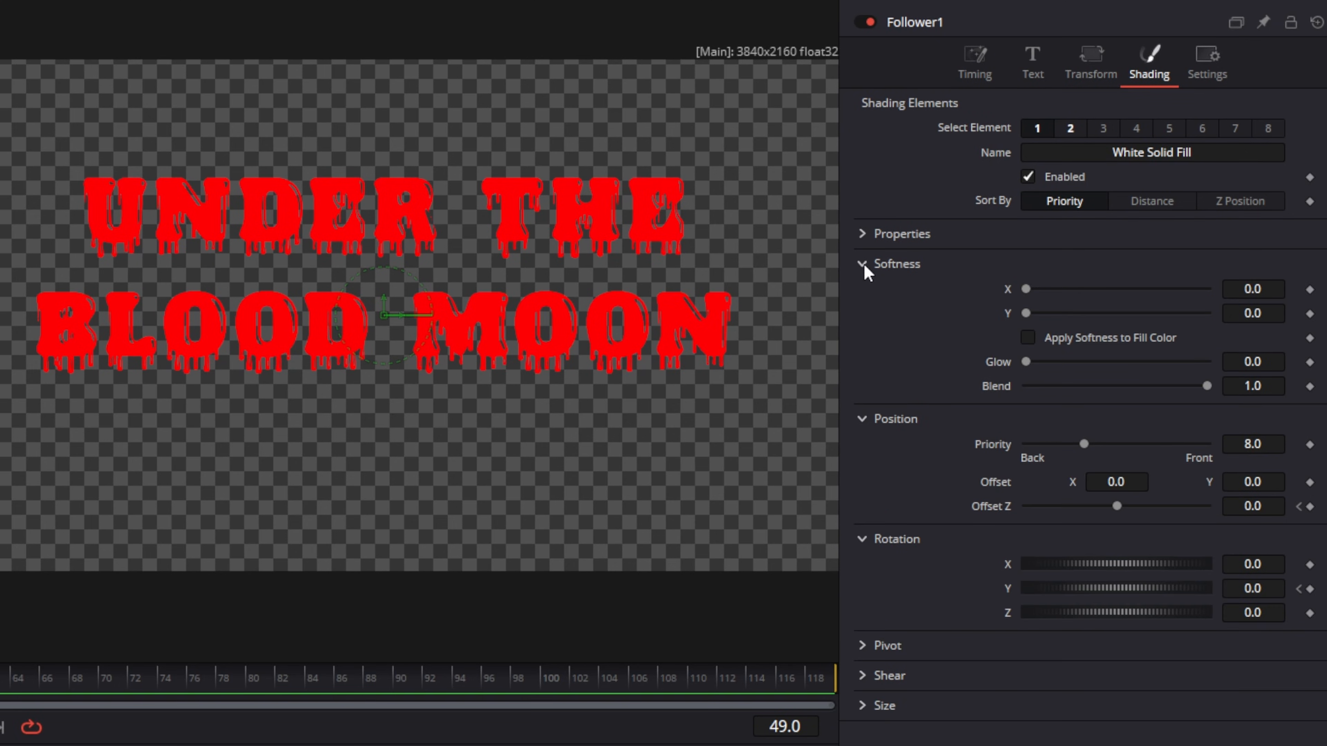
left_click(801, 727)
type("30")
key("Return")
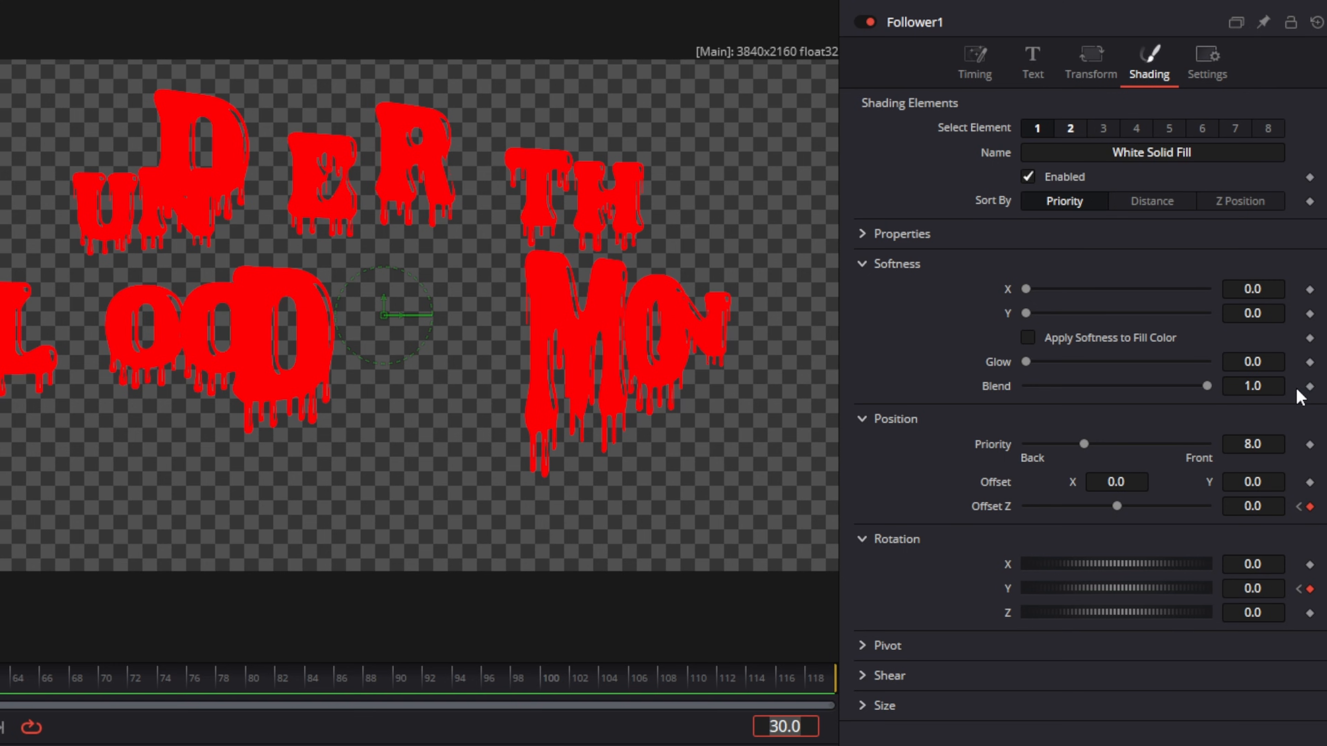
left_click(1310, 289)
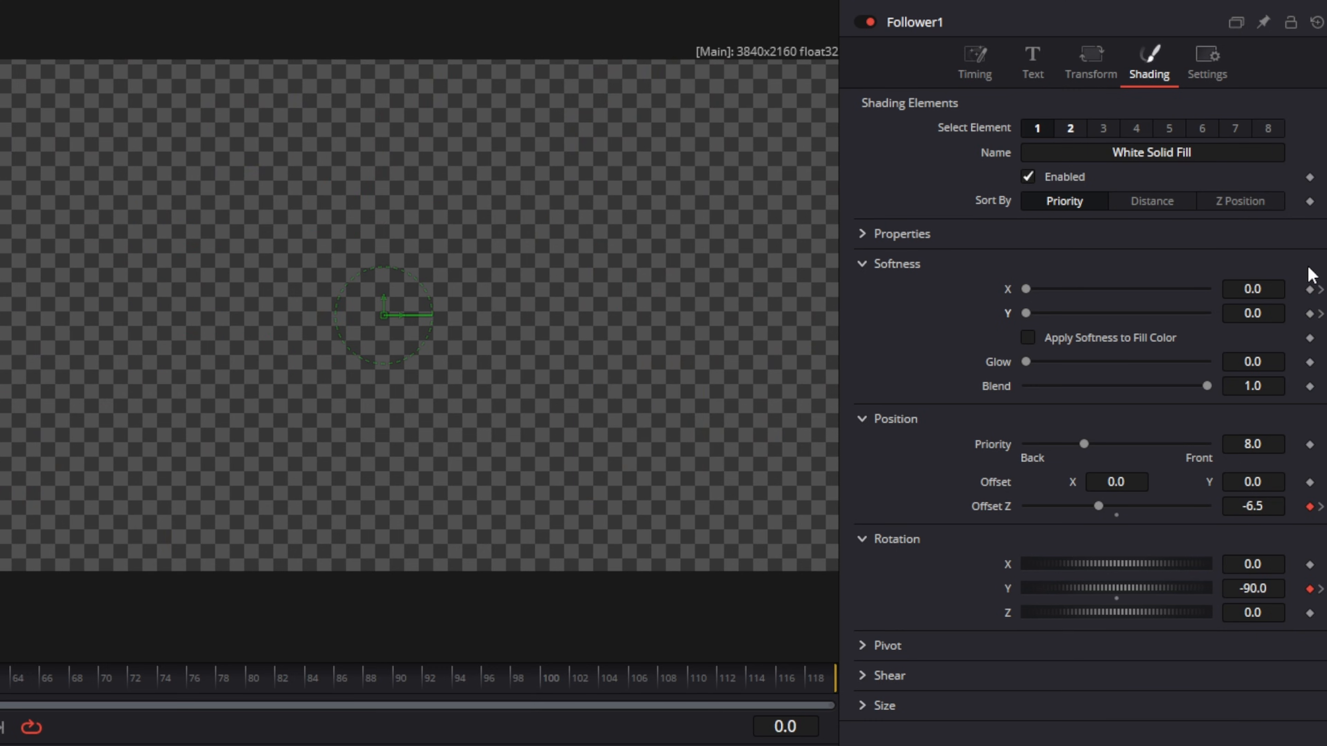
At frame 0, set both Softness X and Softness Y to 30.
left_click(1264, 288)
type("30")
key("Tab")
type("30")
key("Tab")
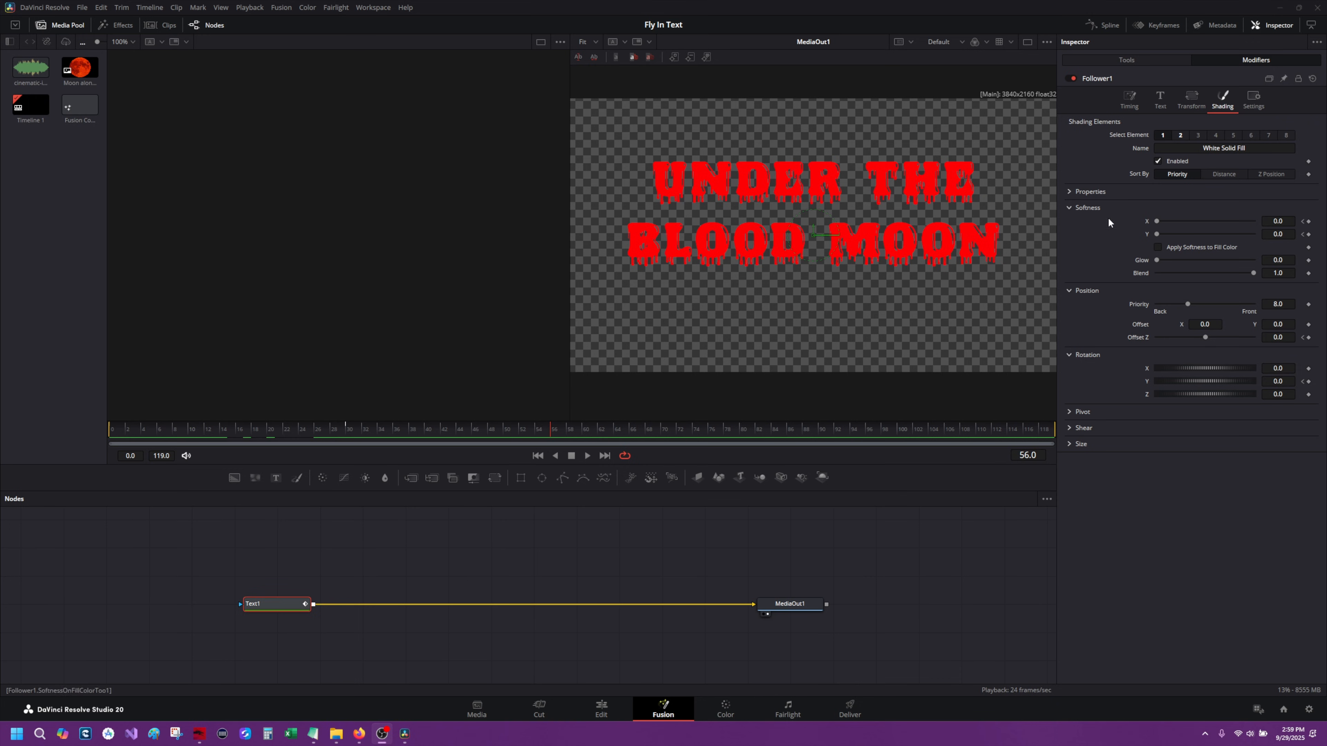
Open the Spline editor, show all Text1 animation curves and fit them to the view.
left_click(1107, 26)
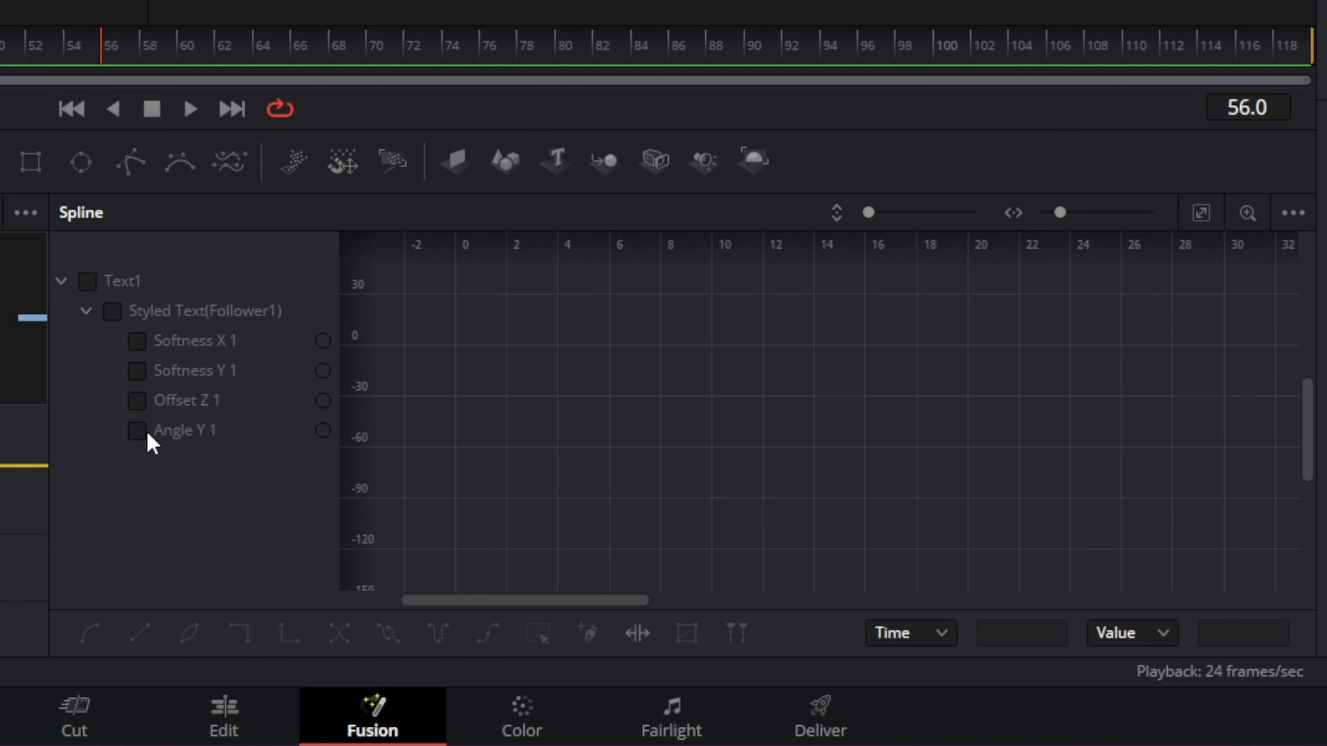
left_click(87, 281)
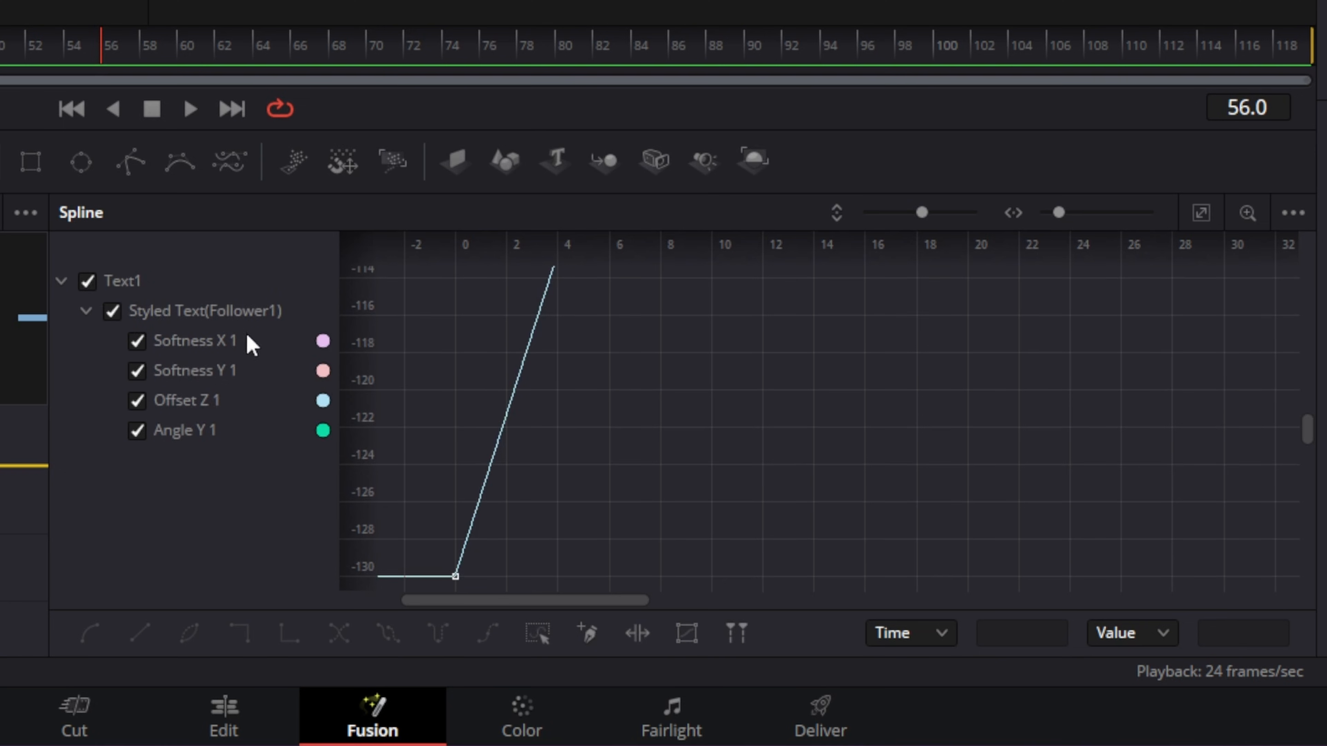
left_click(1201, 213)
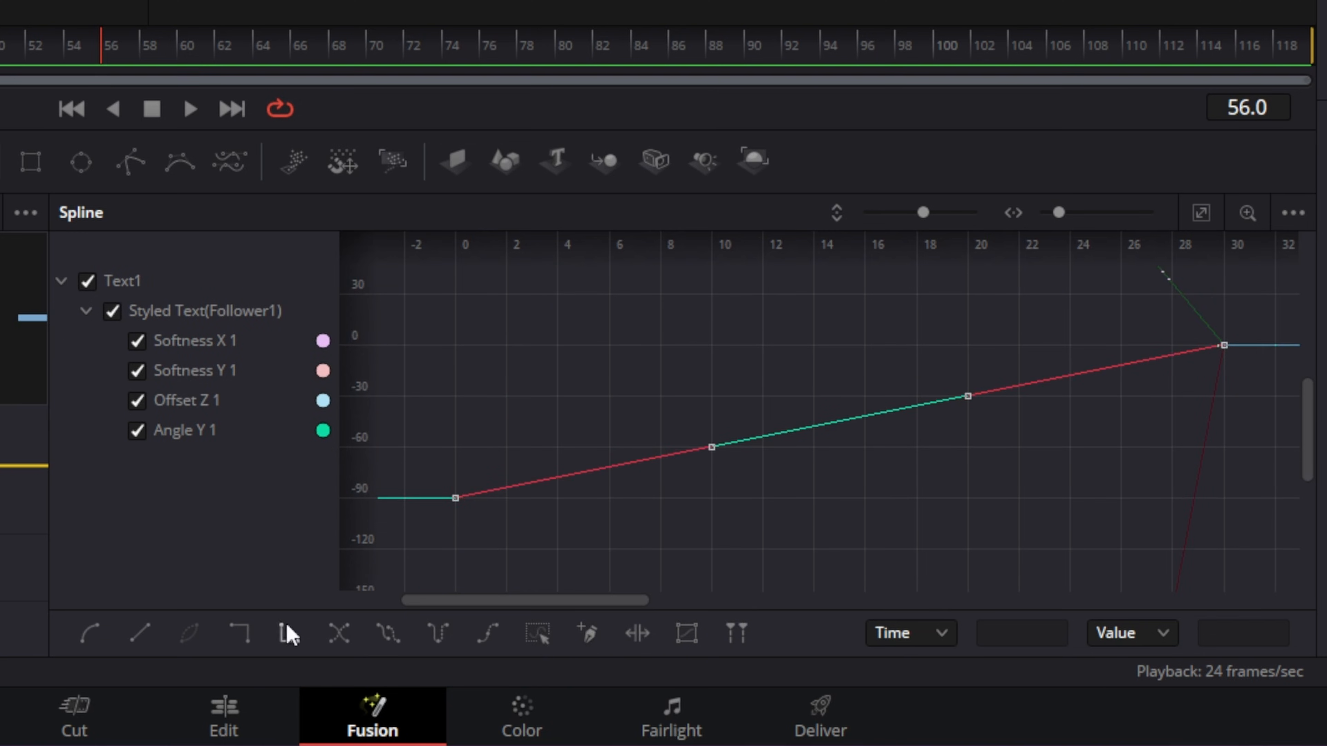
Smooth the keyframe curves in the Spline editor and play back the animation.
left_click(87, 635)
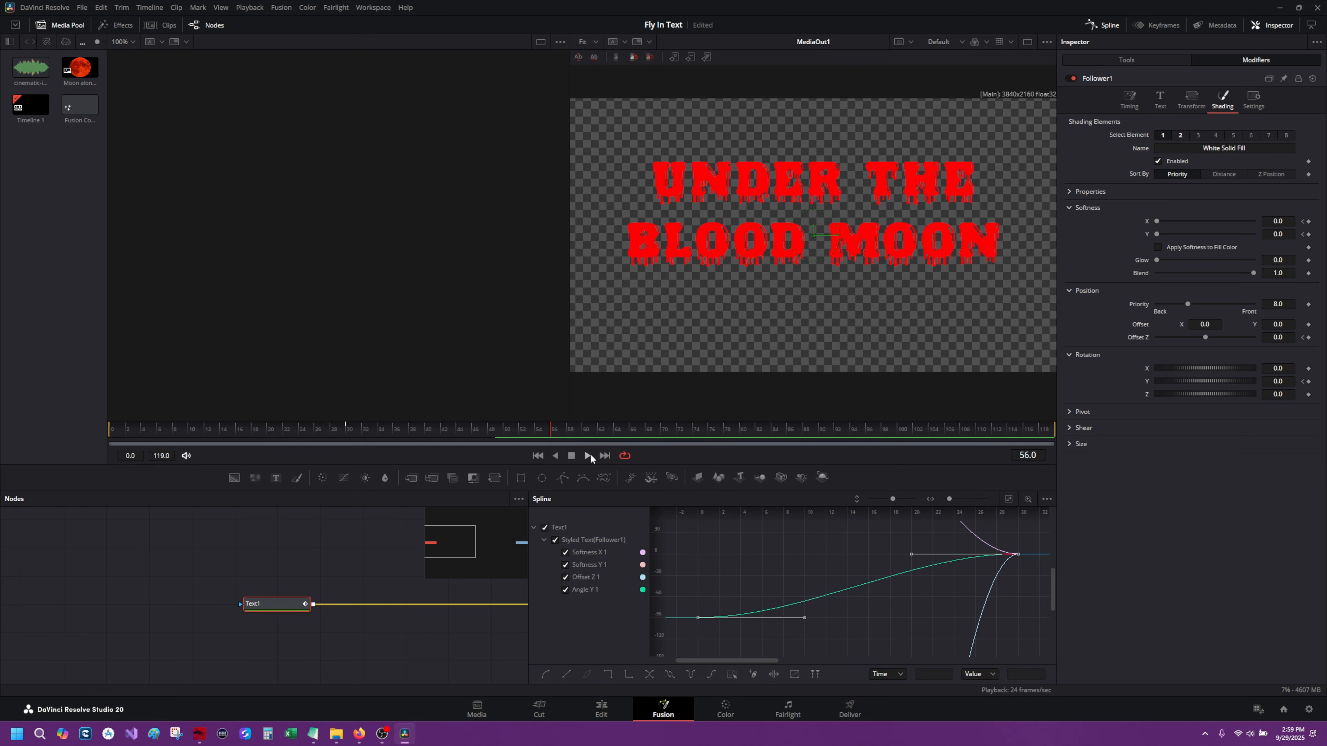
left_click(588, 455)
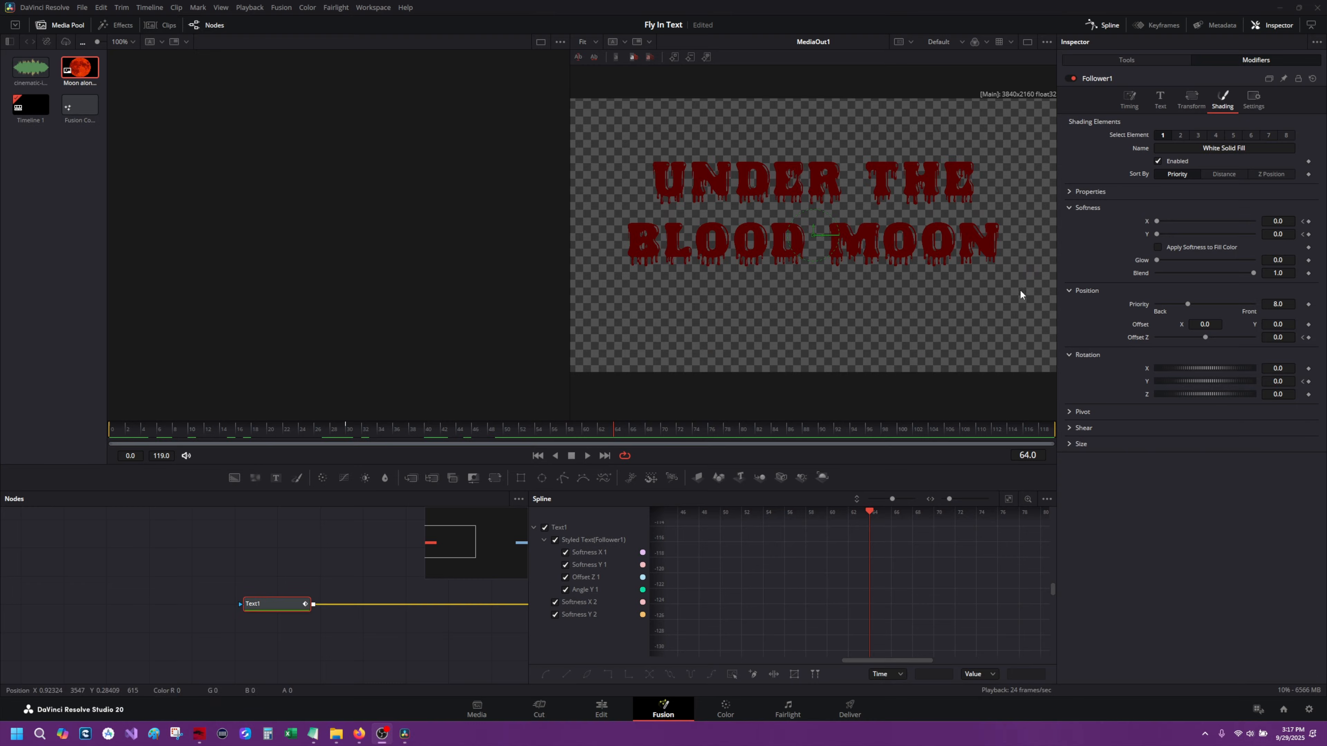
Close the Spline editor and save the project.
left_click(1109, 28)
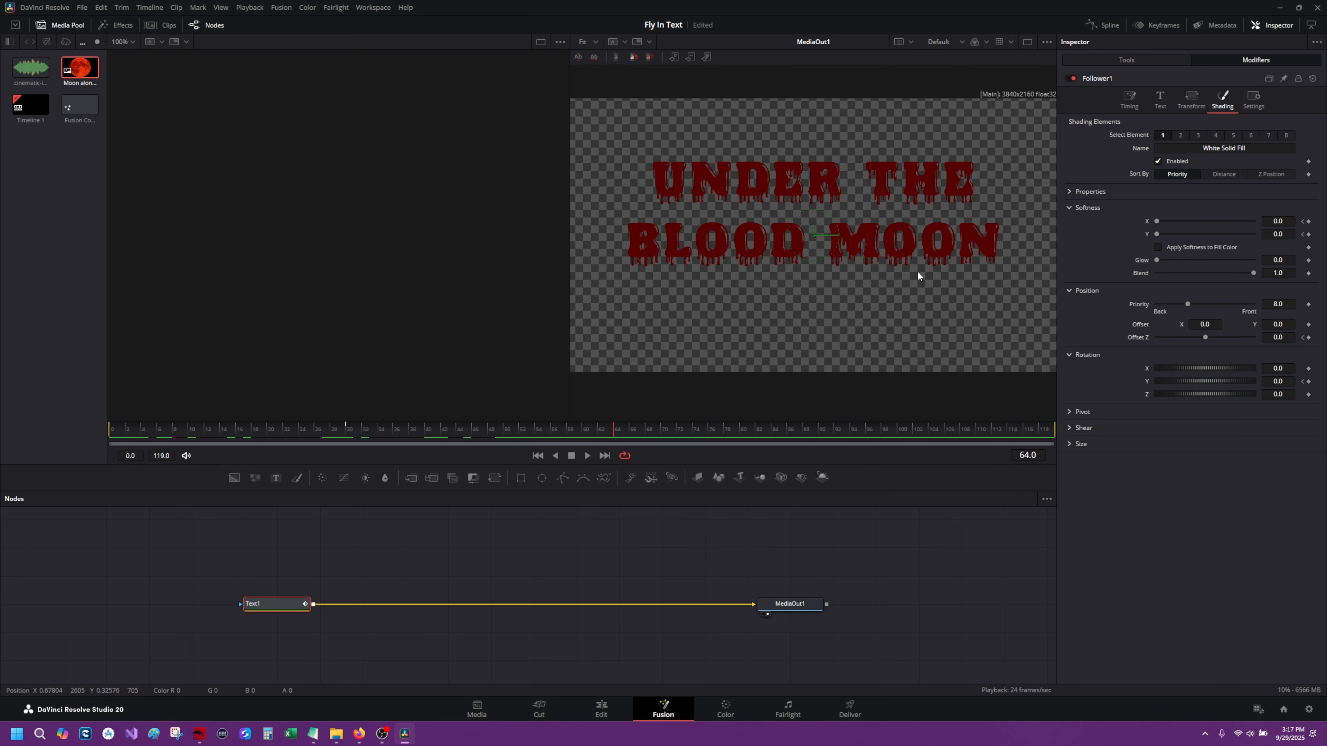
key("ctrl+s")
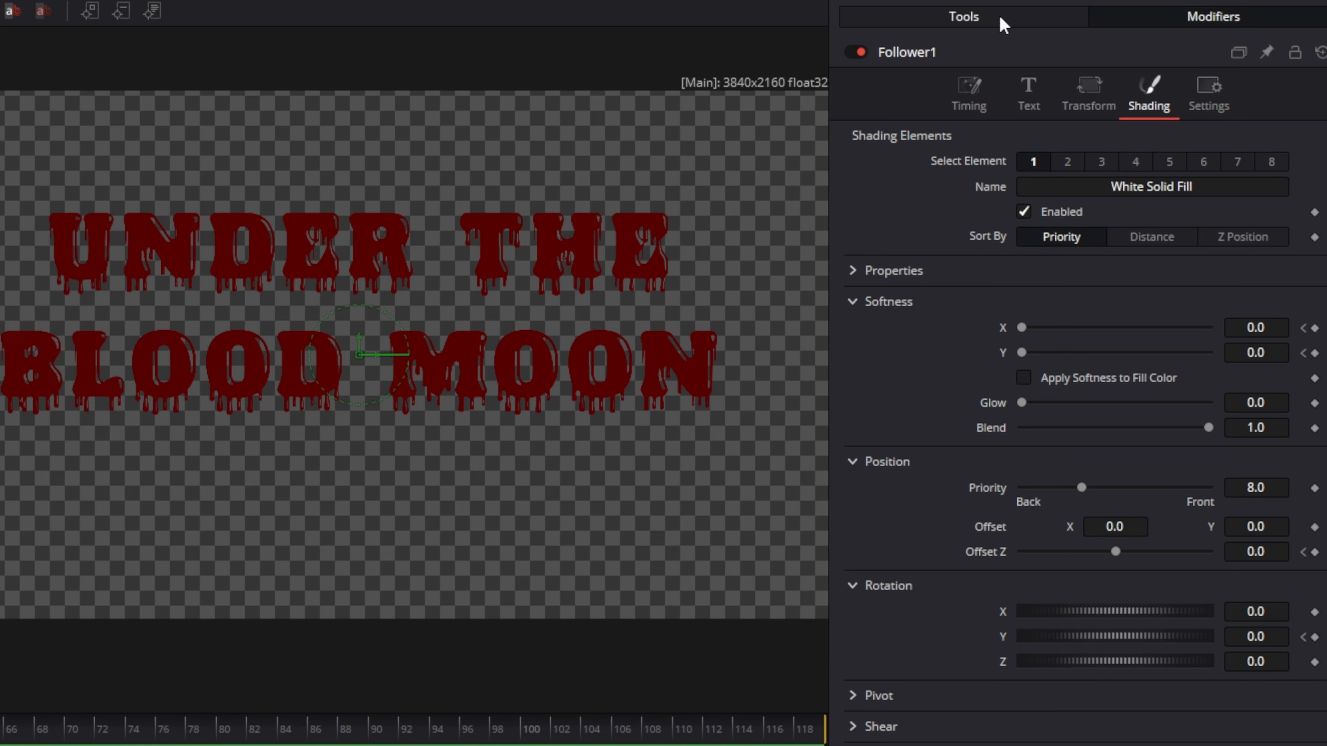
In Text1's shading, enable shading element 2 (Red Outline) and set its color to pure blue.
left_click(1147, 63)
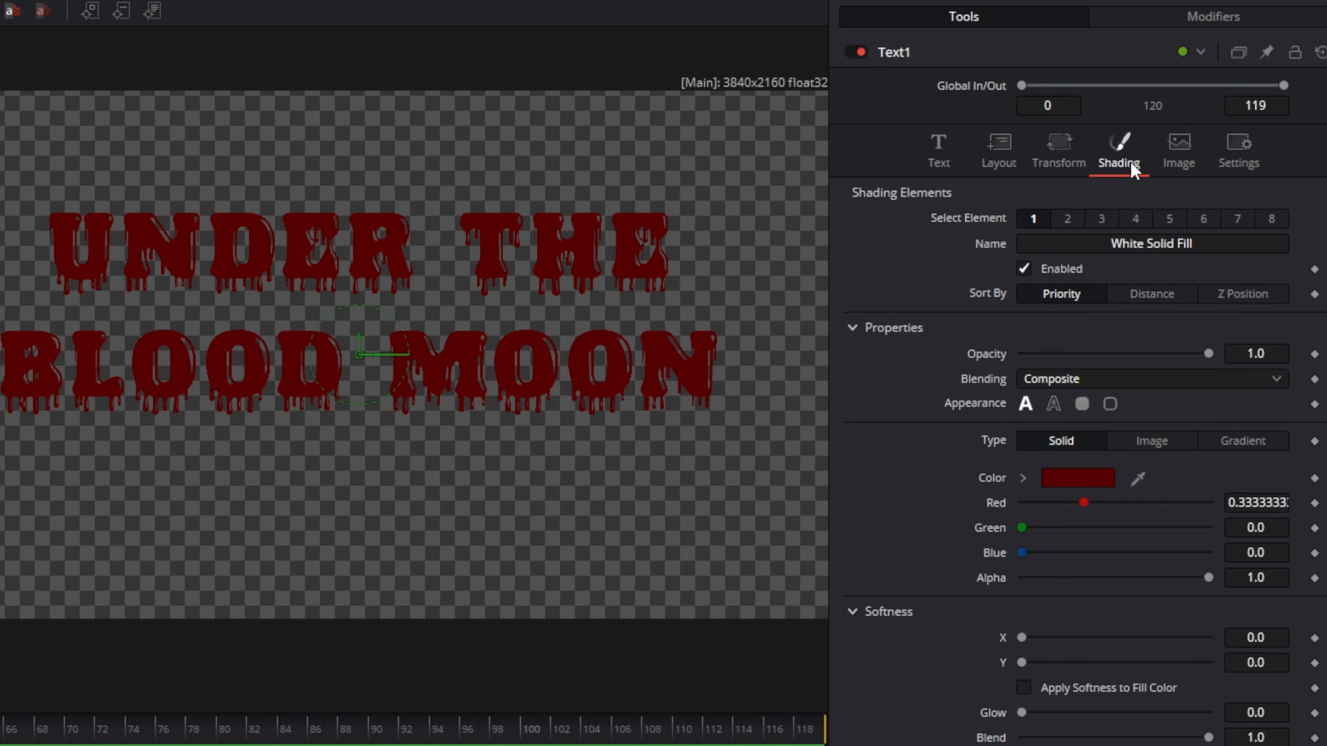
left_click(1067, 217)
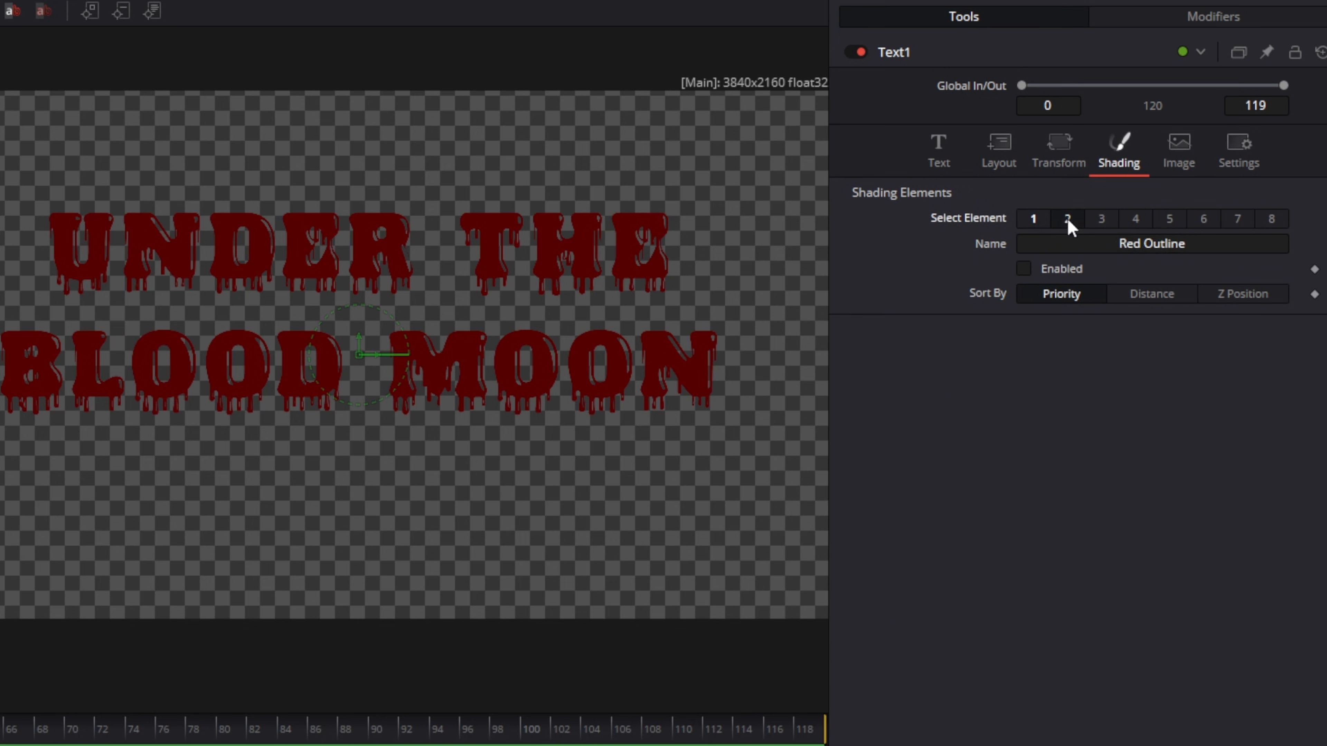
left_click(1027, 271)
left_click(1074, 633)
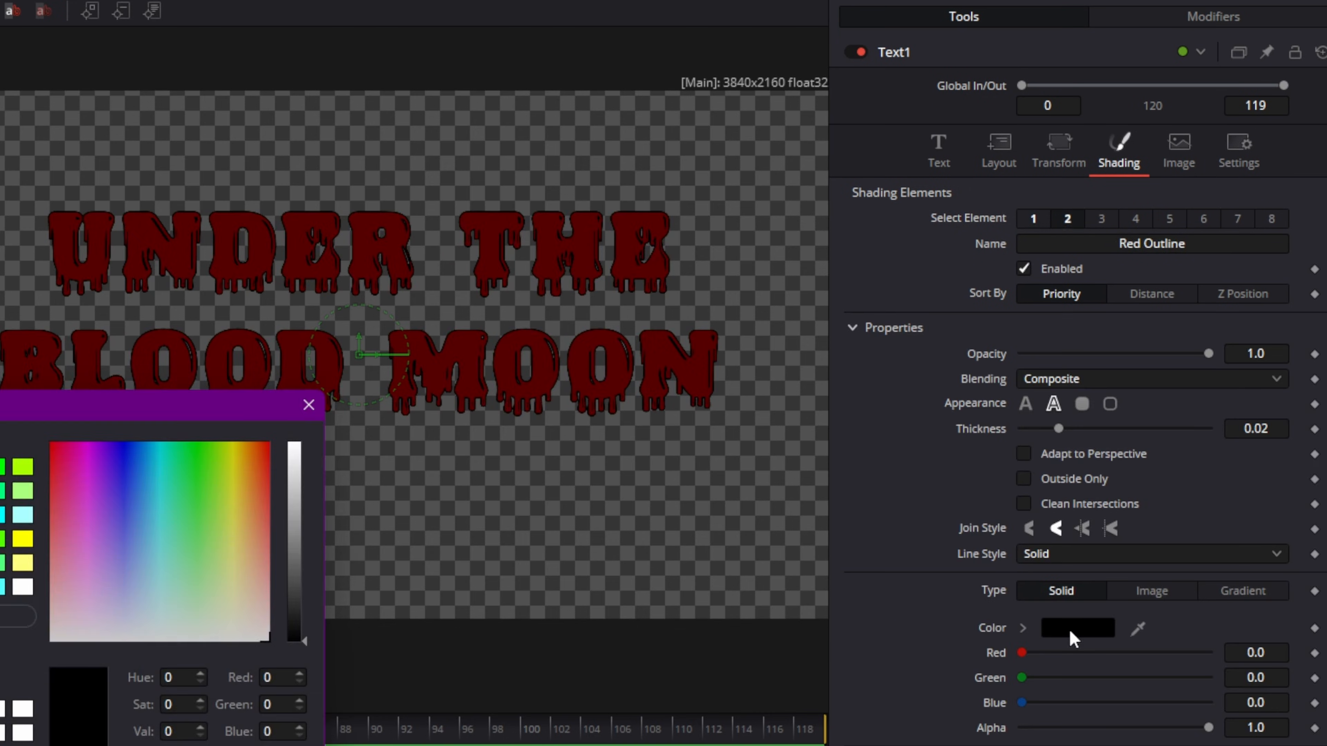
left_click(0, 515)
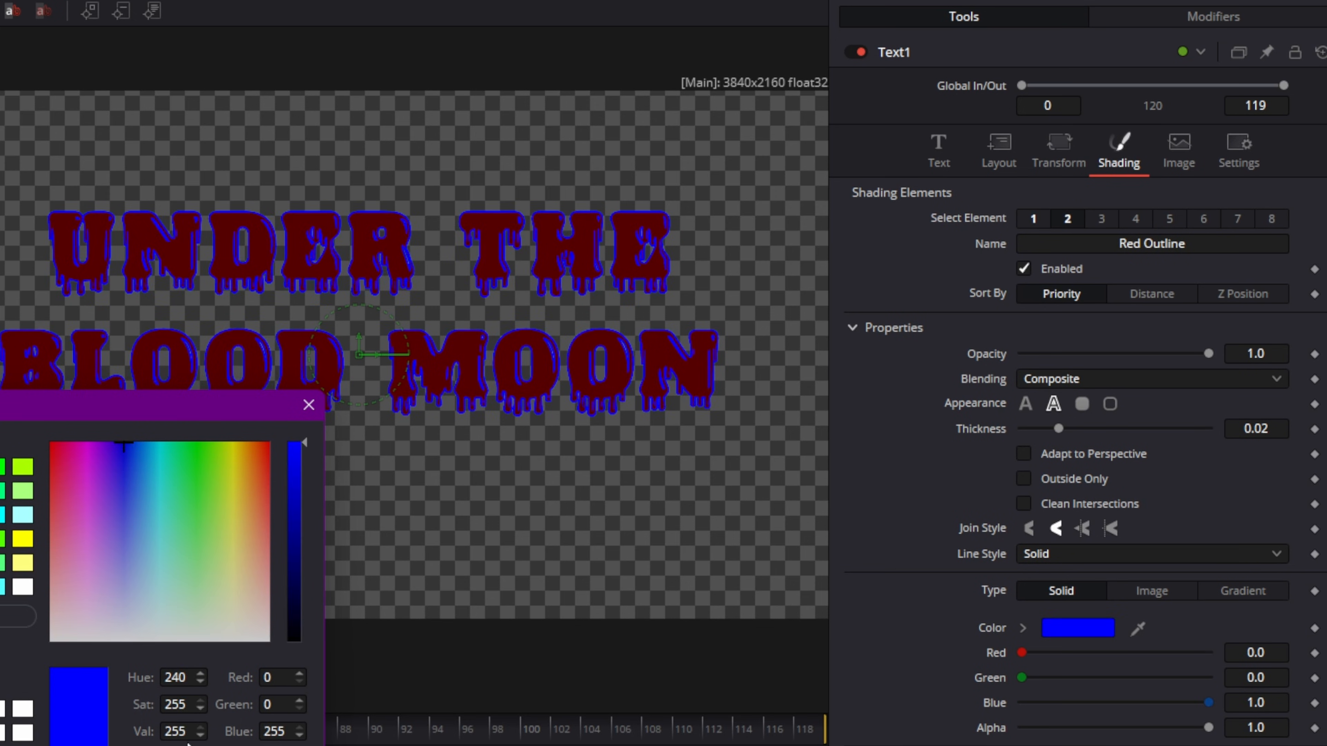
left_click(214, 745)
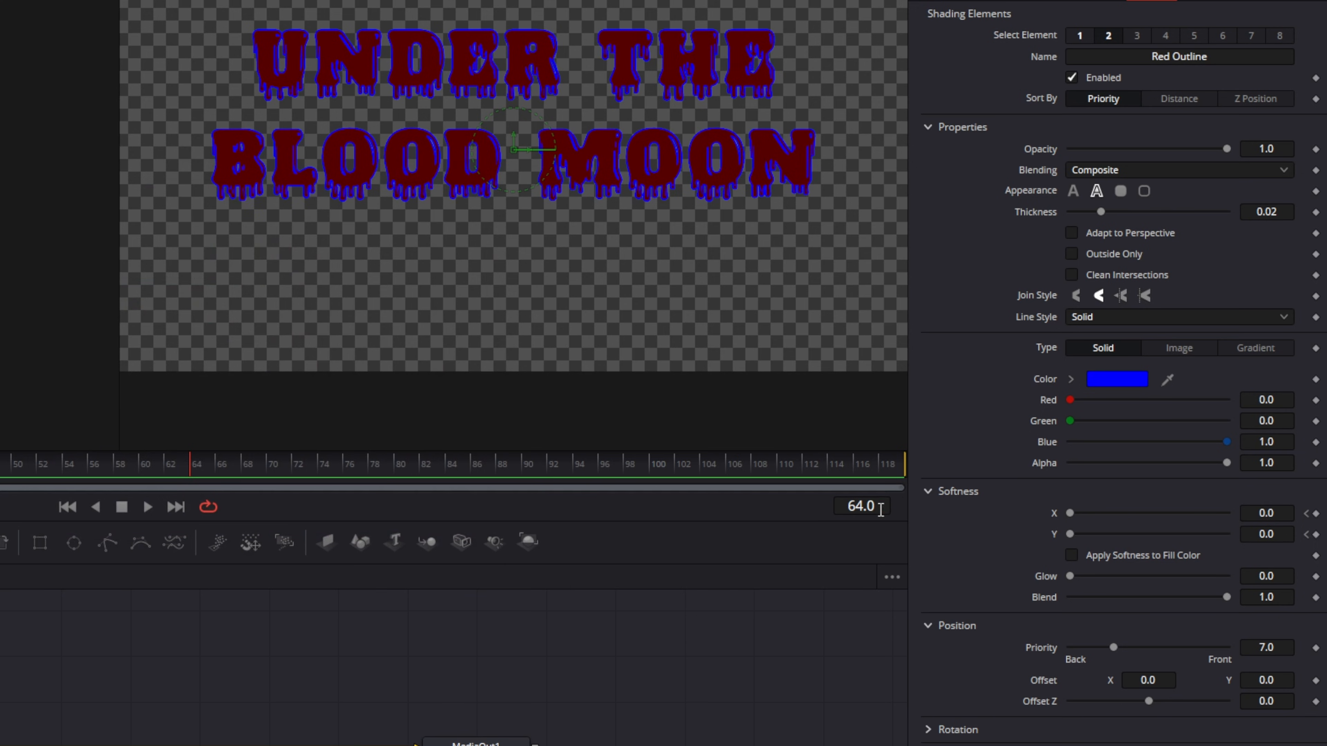
Go to frame 30 and set keyframes on the outline's Softness X and Y.
left_click(1039, 458)
key("BackSpace")
key("BackSpace")
key("BackSpace")
key("BackSpace")
type("30")
key("Return")
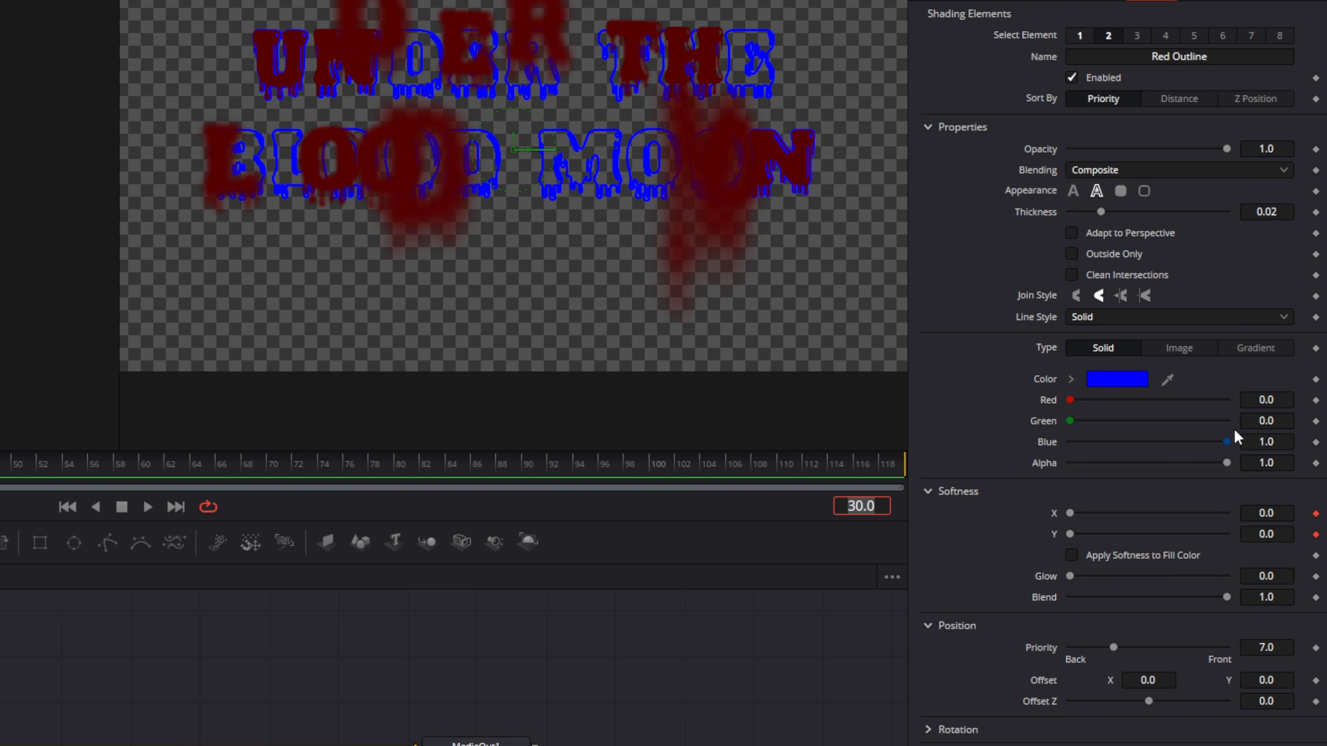
left_click(1317, 535)
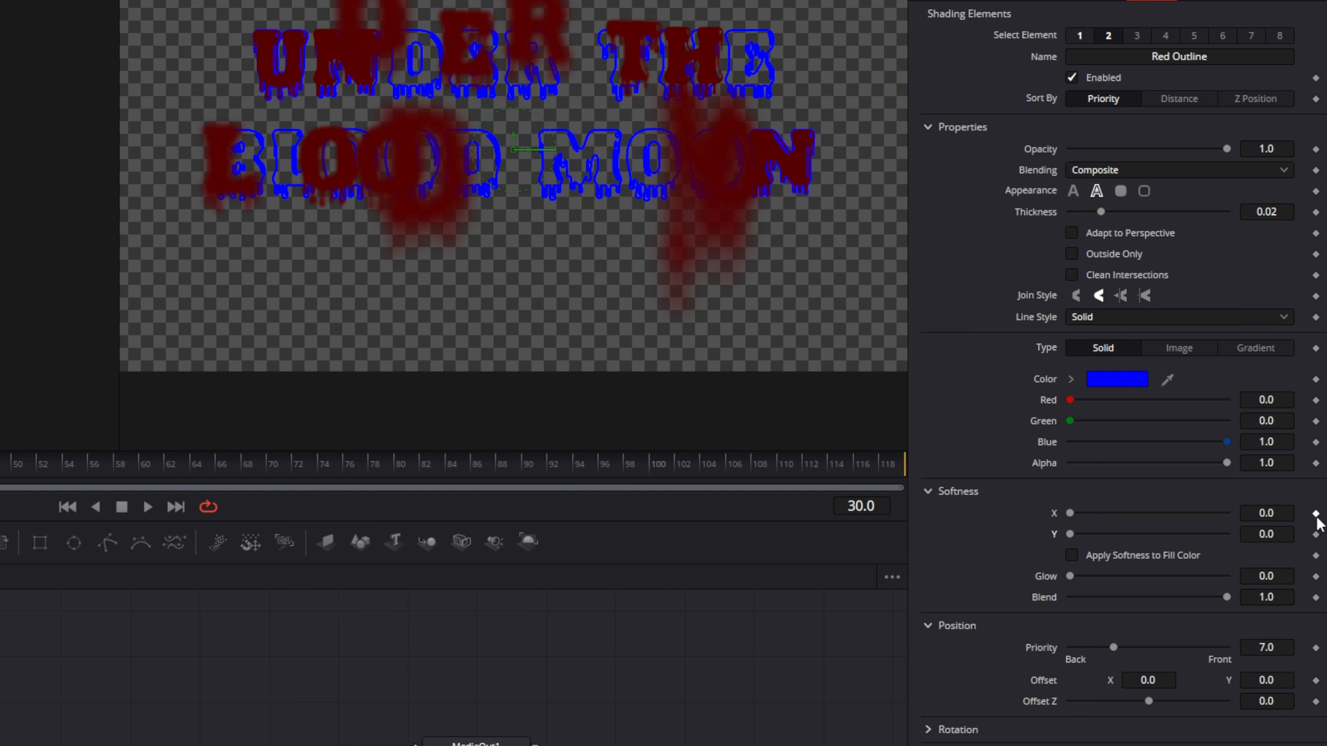
left_click(1316, 514)
left_click(1316, 534)
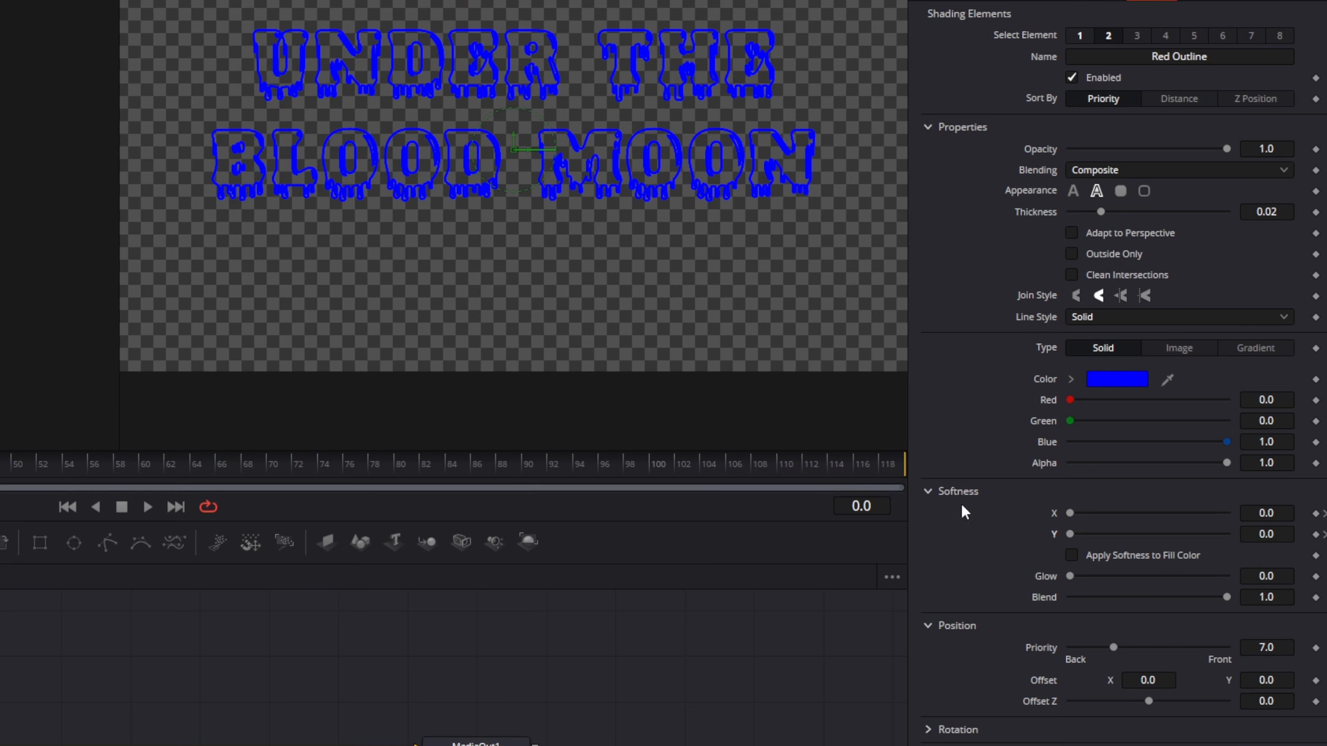
At frame 0, set the outline's Softness X and Softness Y to 30.
left_click(1286, 513)
type("30")
key("Tab")
type("30")
key("Tab")
Keyframe the outline's Offset Z at frame 30, and at frame 0 set Offset Z to -6.5.
left_click(856, 510)
type("30")
key("Return")
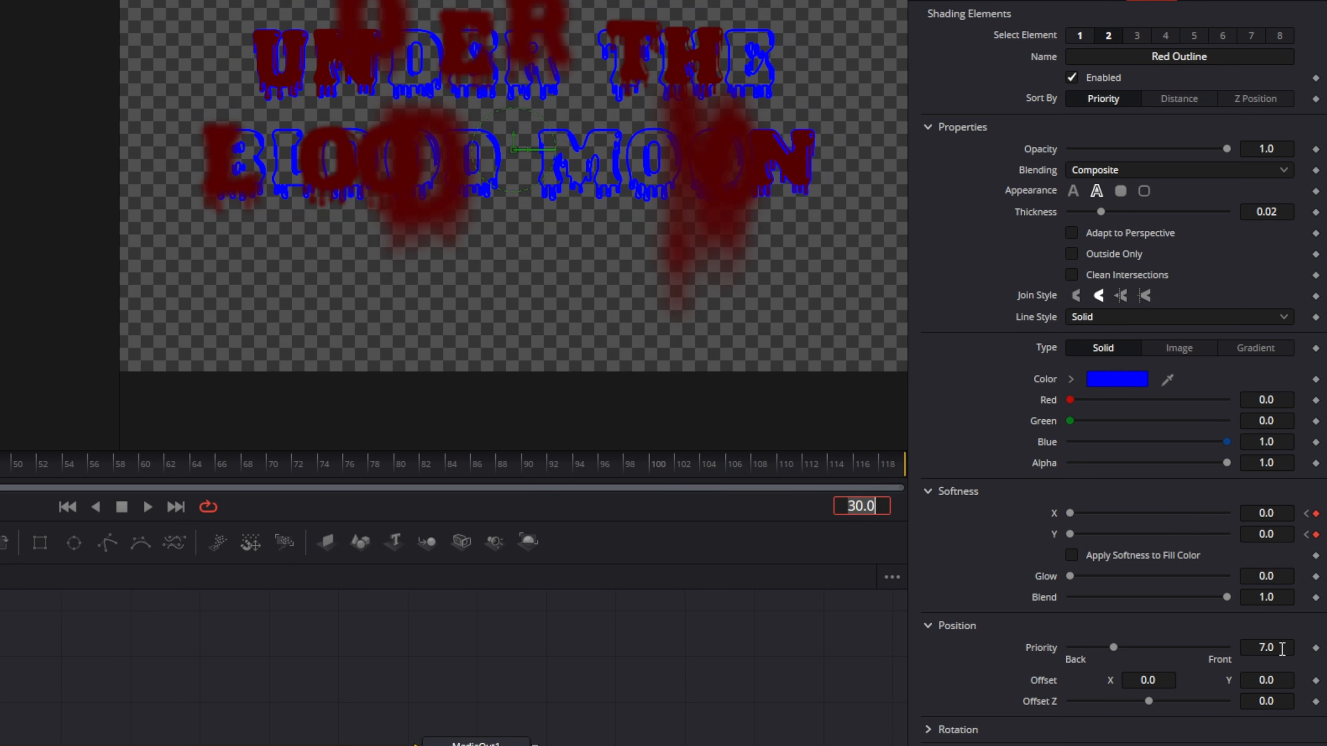
left_click(1316, 702)
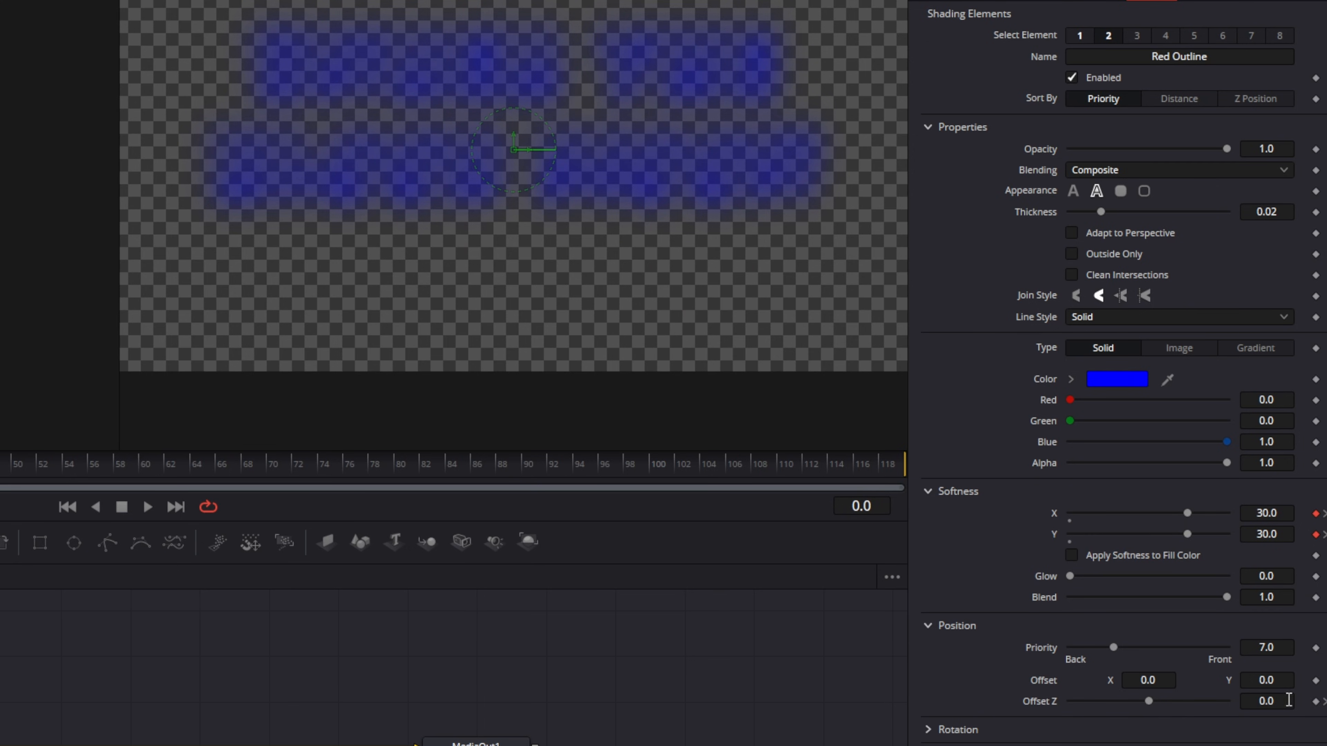
left_click(1288, 701)
type("-6.5")
key("Return")
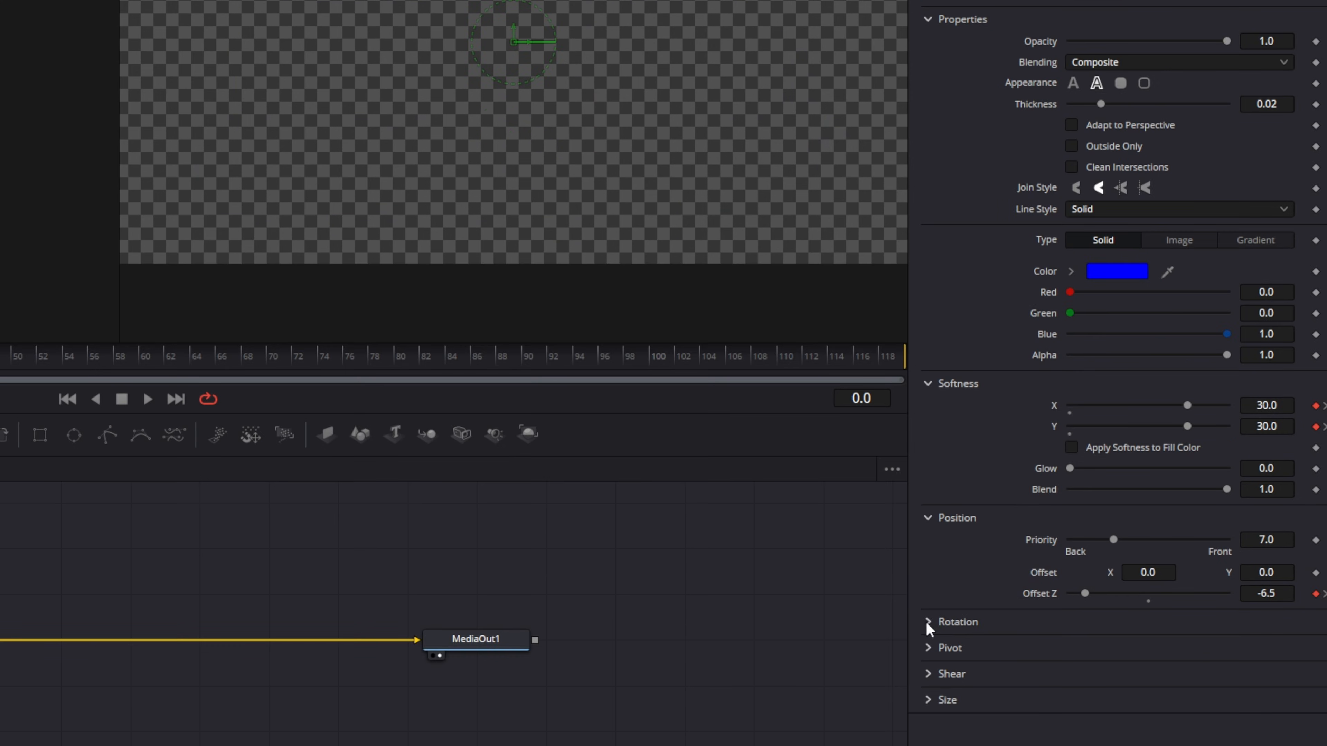
Expand the outline's Rotation, go to frame 30 and set a keyframe on Rotation Y.
left_click(931, 731)
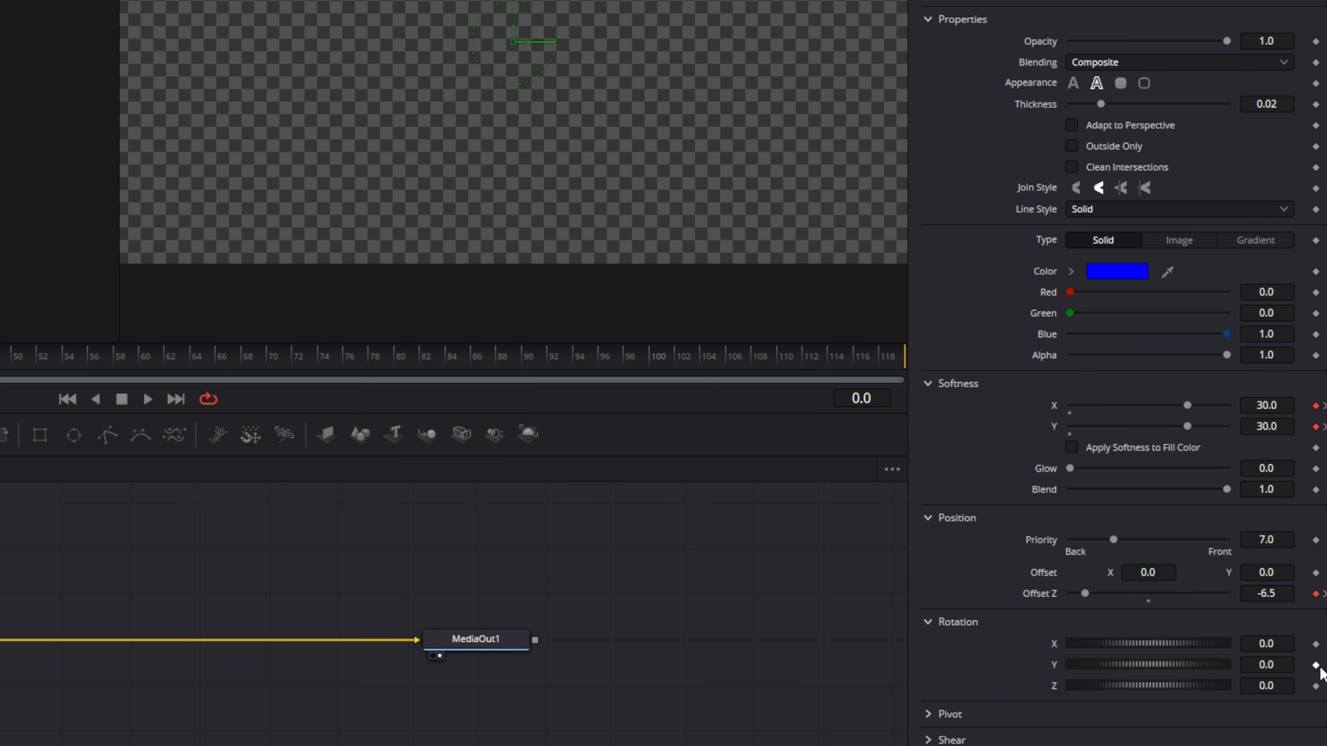
left_click(865, 398)
type("30")
key("Return")
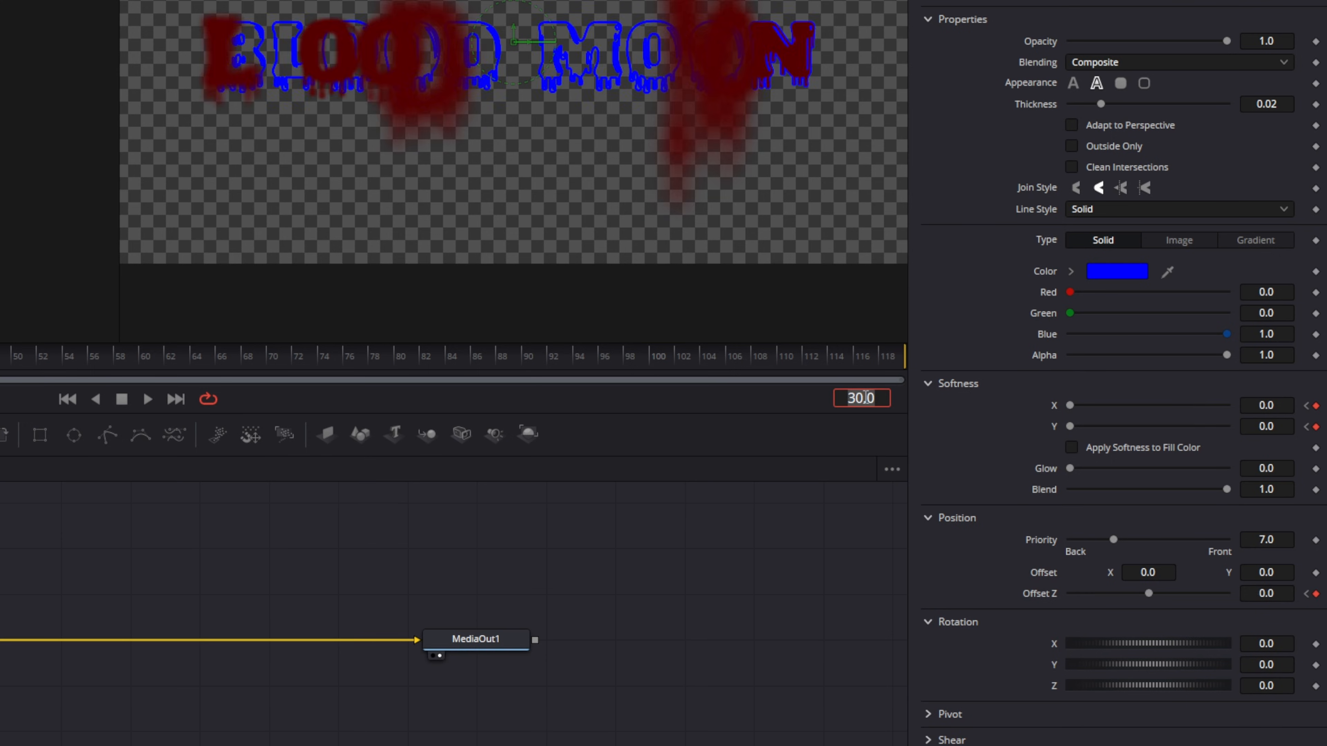
left_click(1316, 665)
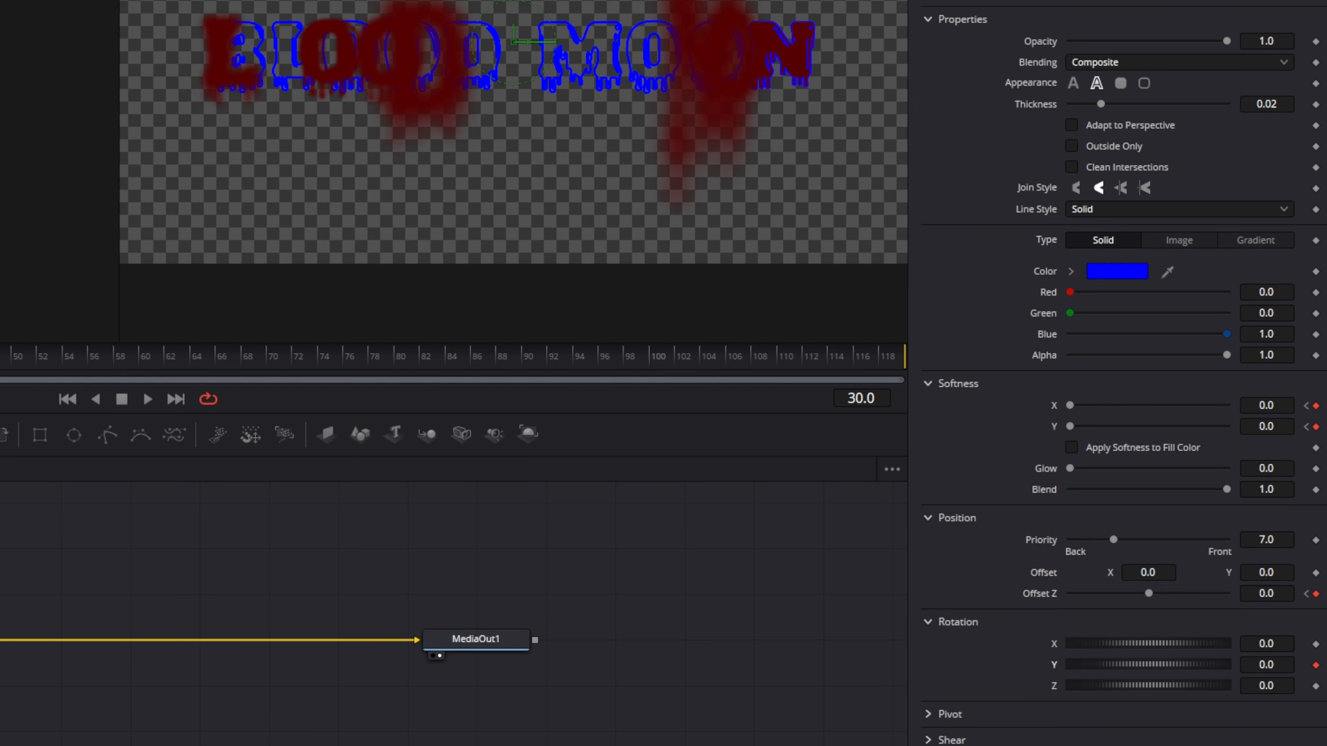
At frame 0, set the outline's Rotation Y to -90.
left_click(0, 356)
left_click(0, 357)
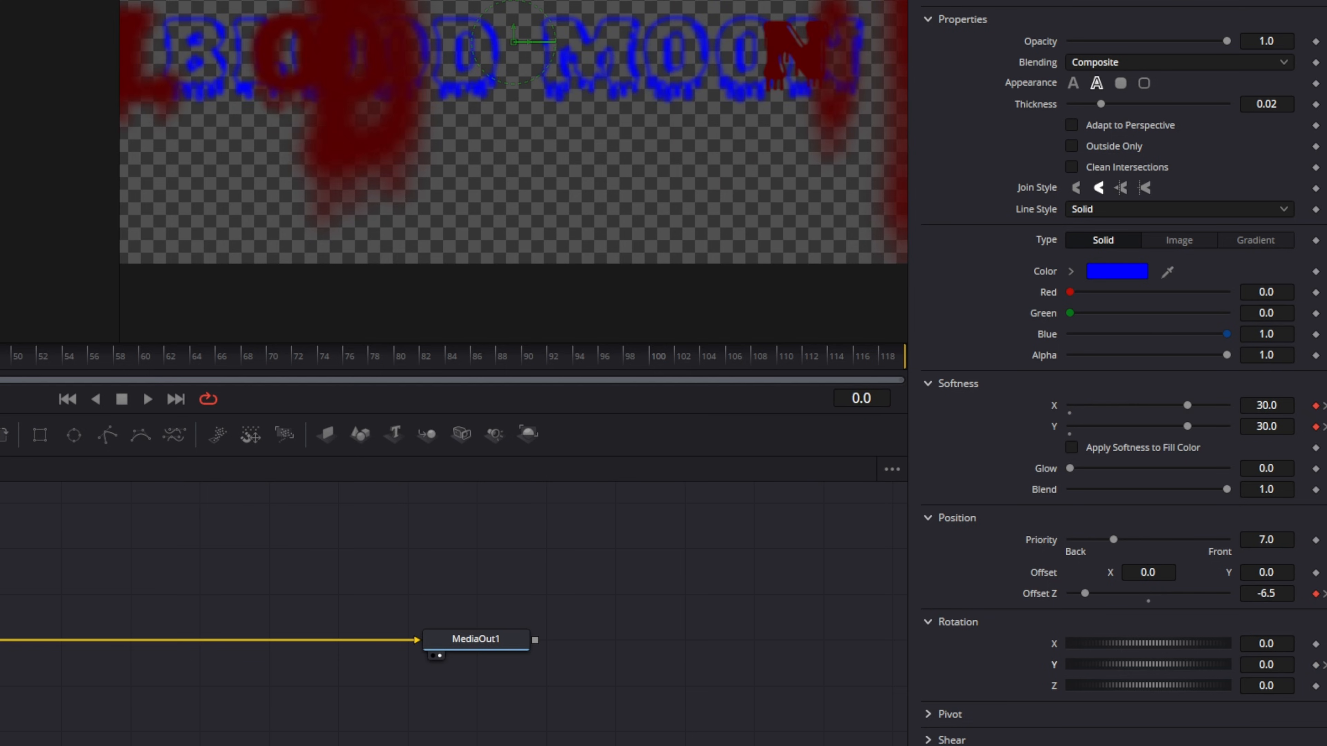
double_click(1287, 668)
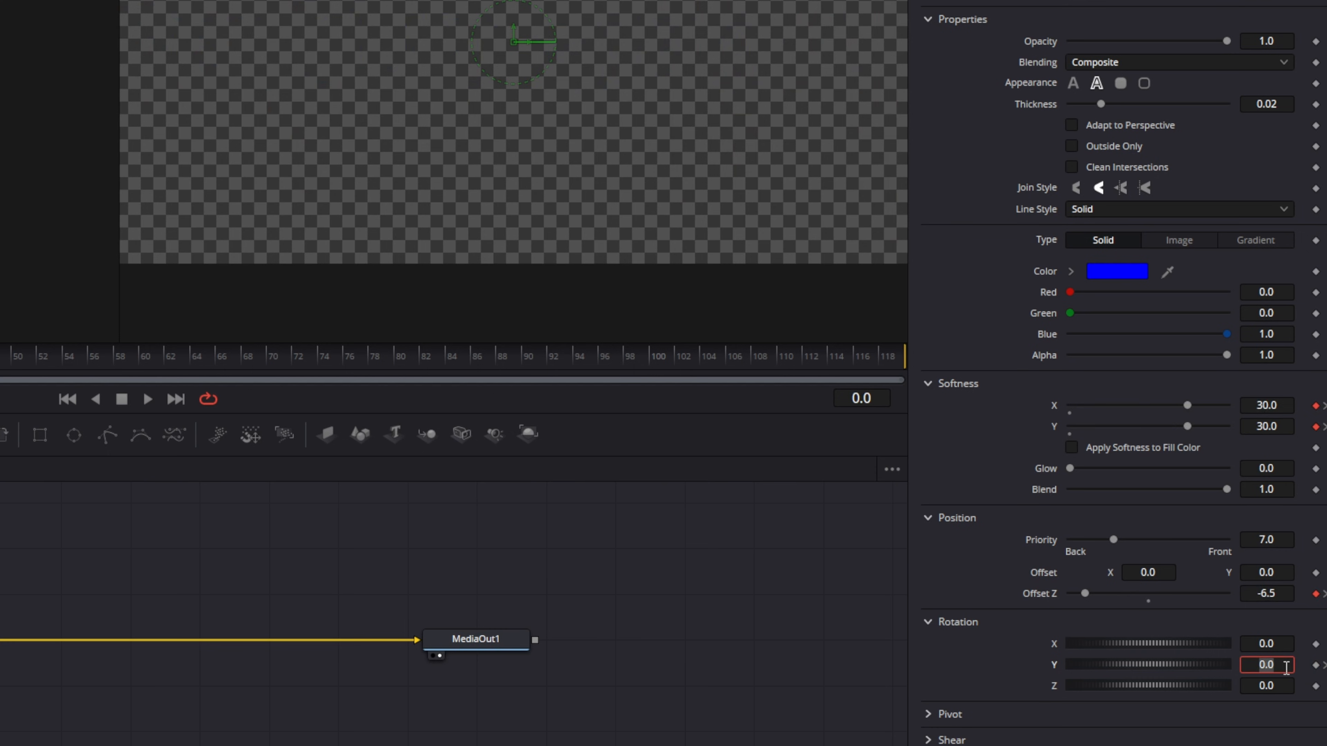
type("-90")
key("Tab")
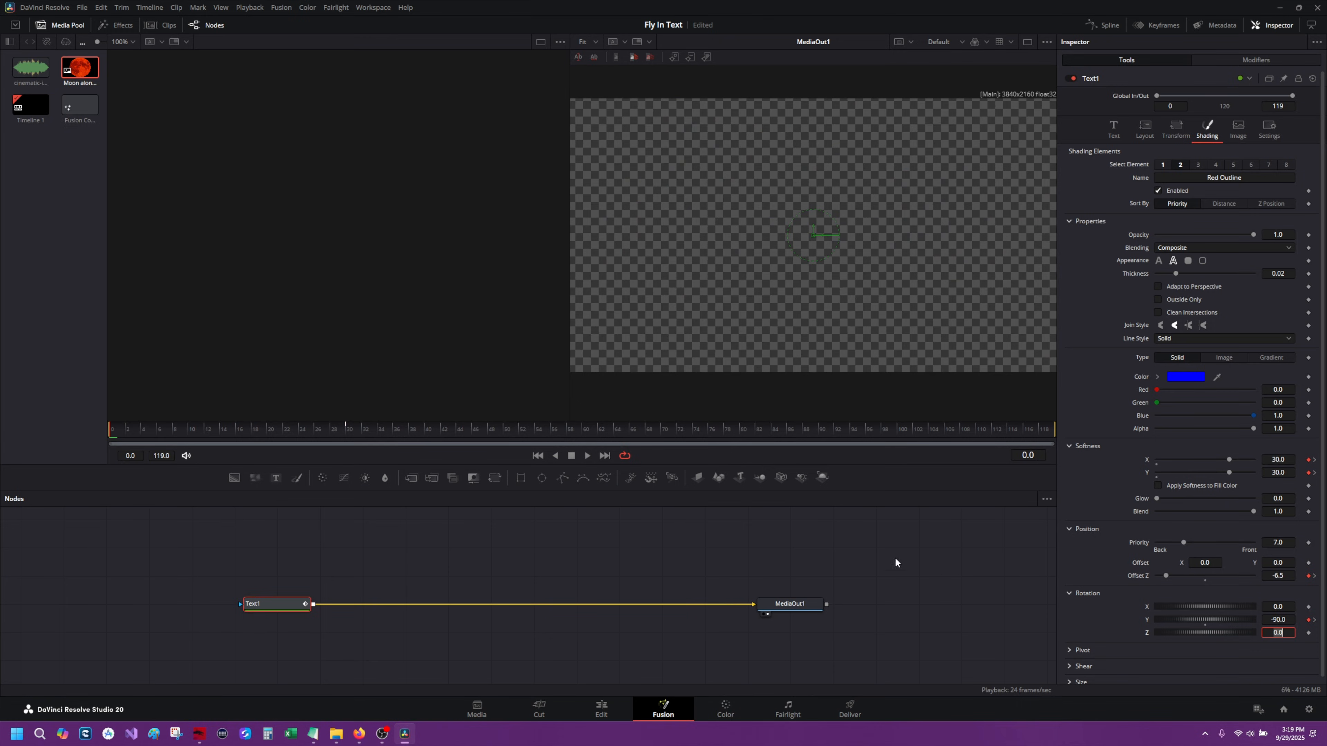
Play the animation to preview the outline fly-in, then stop playback.
left_click(587, 455)
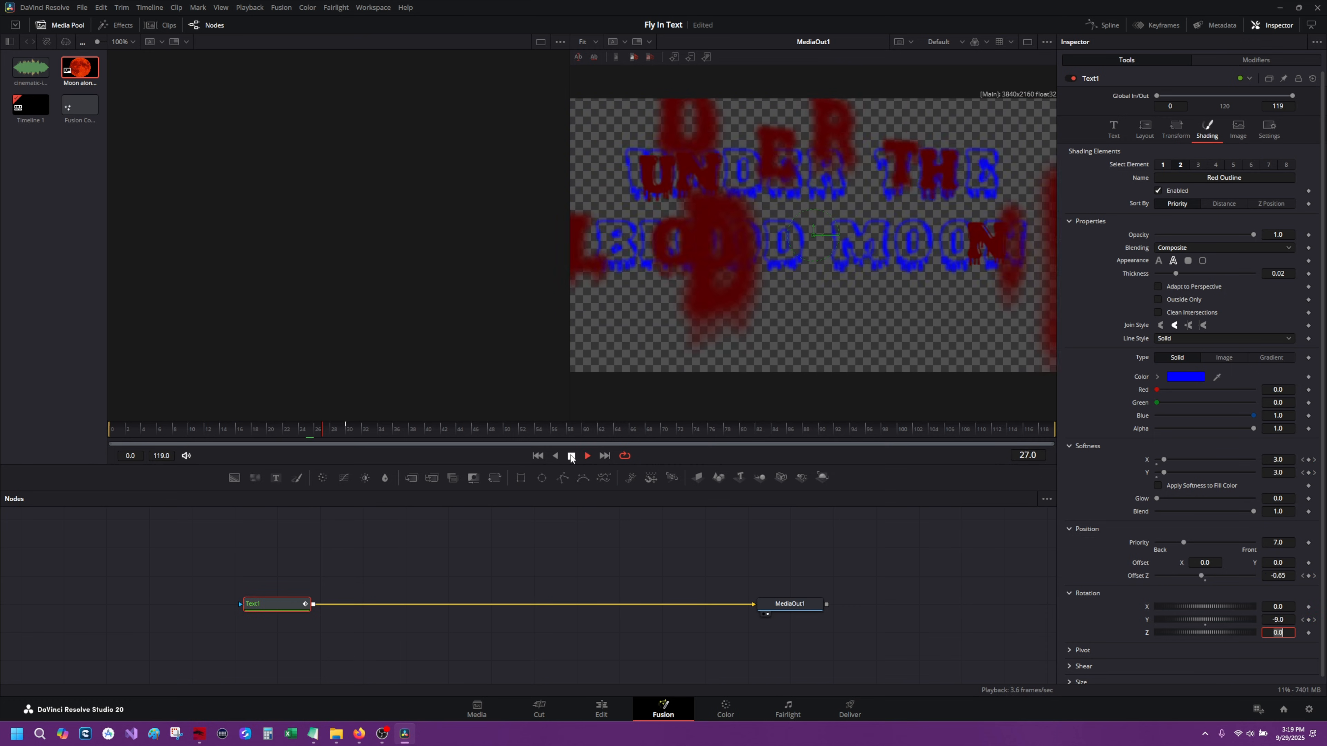
left_click(571, 455)
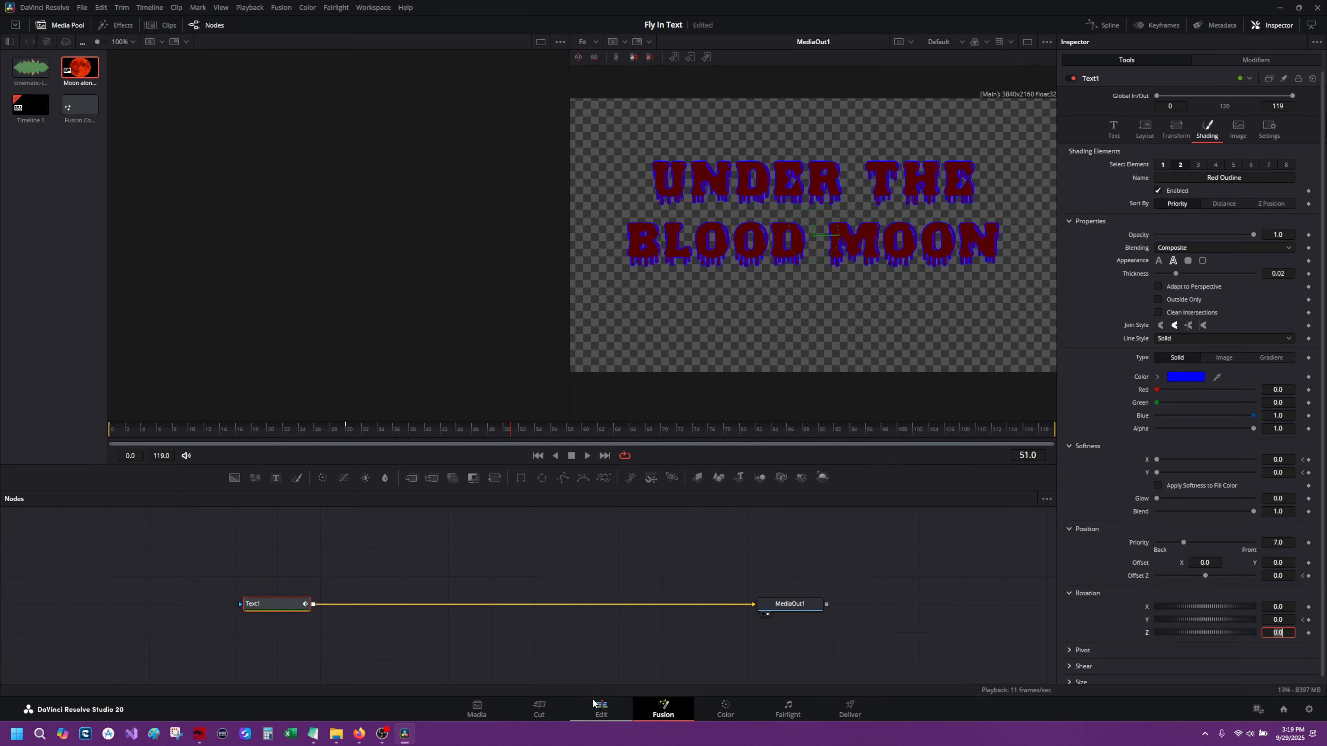
On the Edit page, move the Fusion Composition clip up to V2, place Moon alone.png beneath it on V1, and save.
left_click(604, 714)
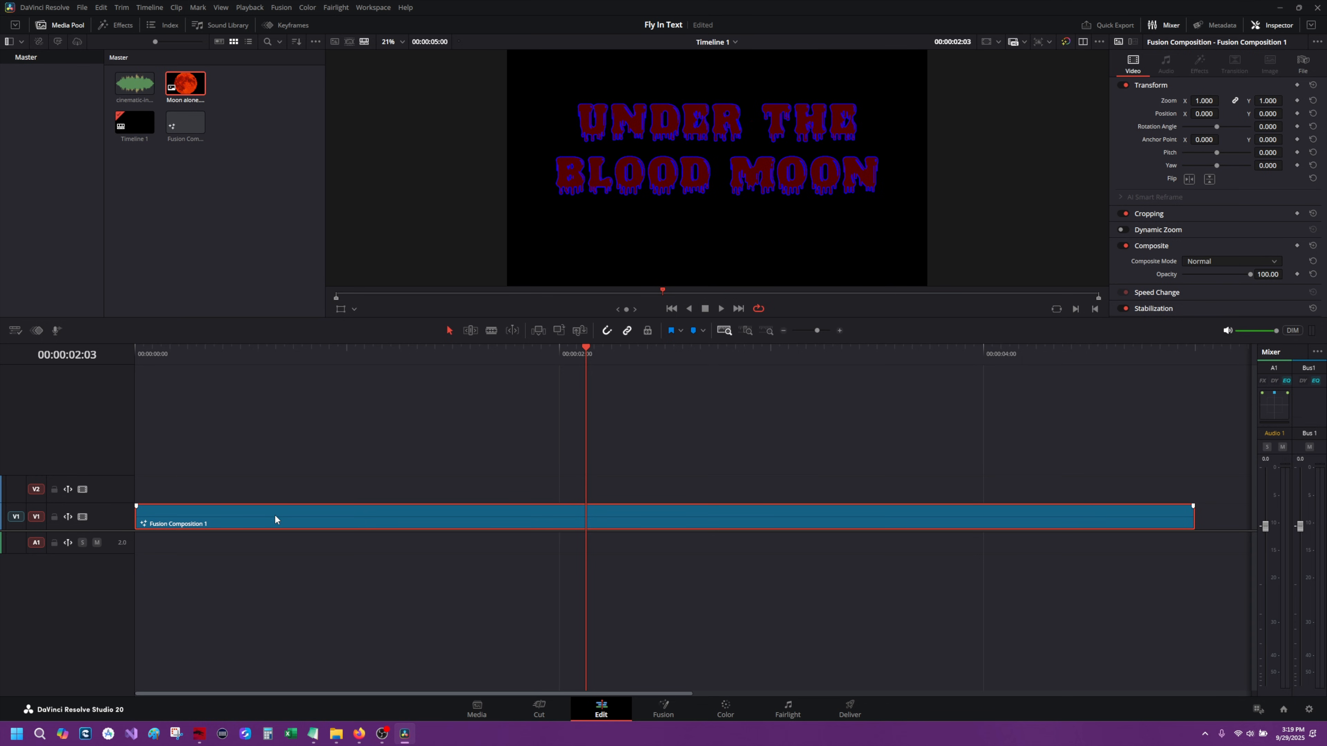
left_click_drag(275, 513, 277, 488)
left_click_drag(185, 83, 137, 517)
key("ctrl+s")
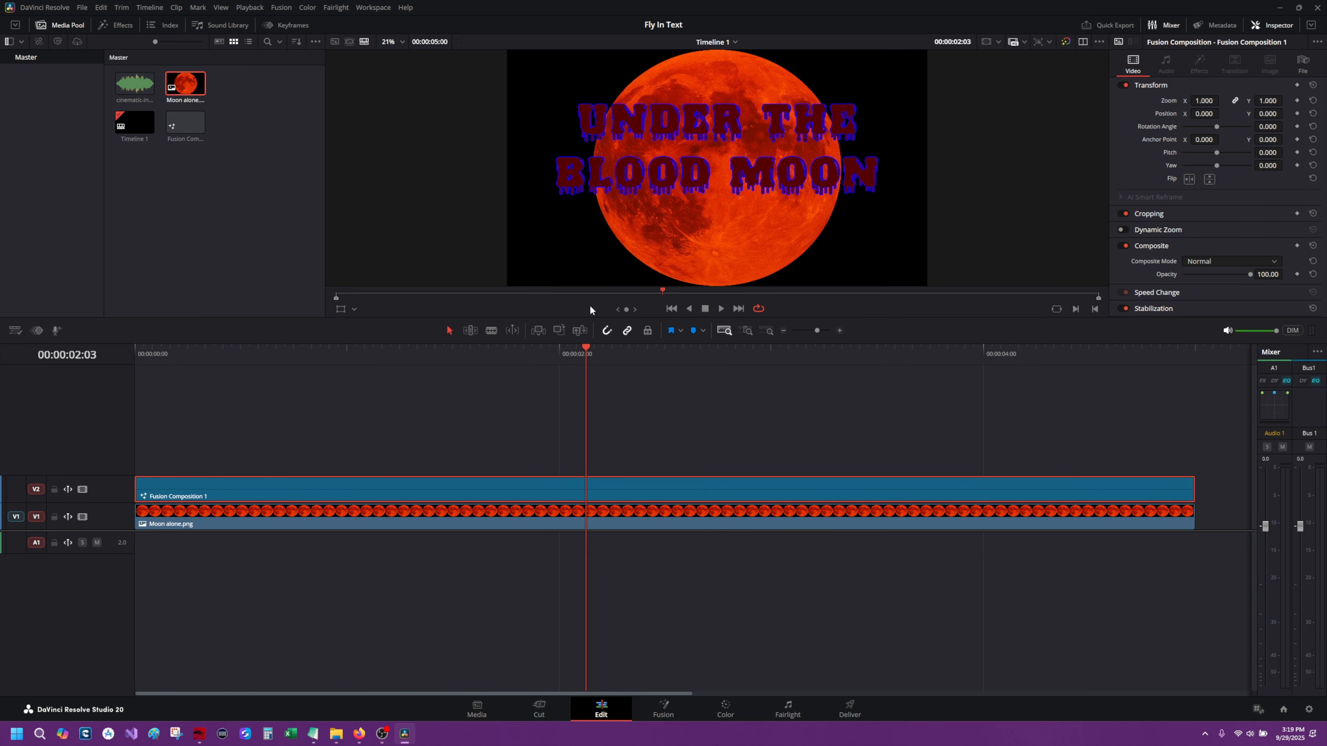